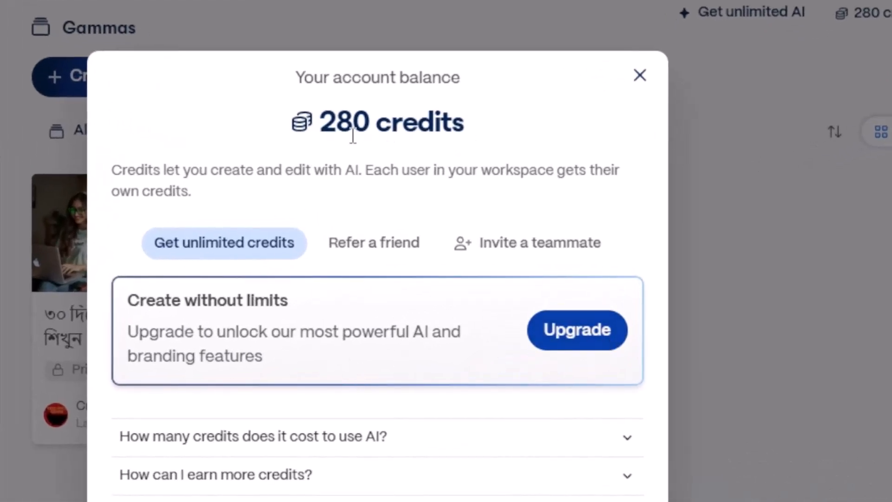
Review the Refer a friend, Invite a teammate and Get unlimited credits options in the account balance, and close it
left_click(389, 251)
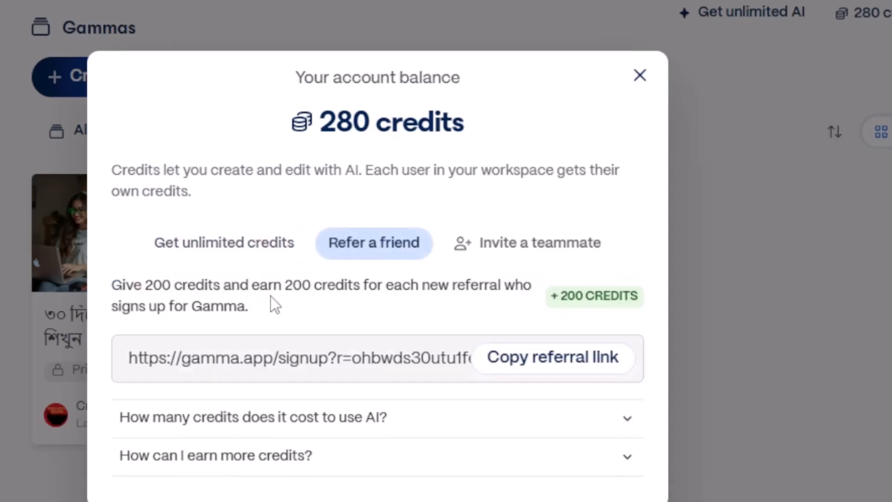
left_click(536, 246)
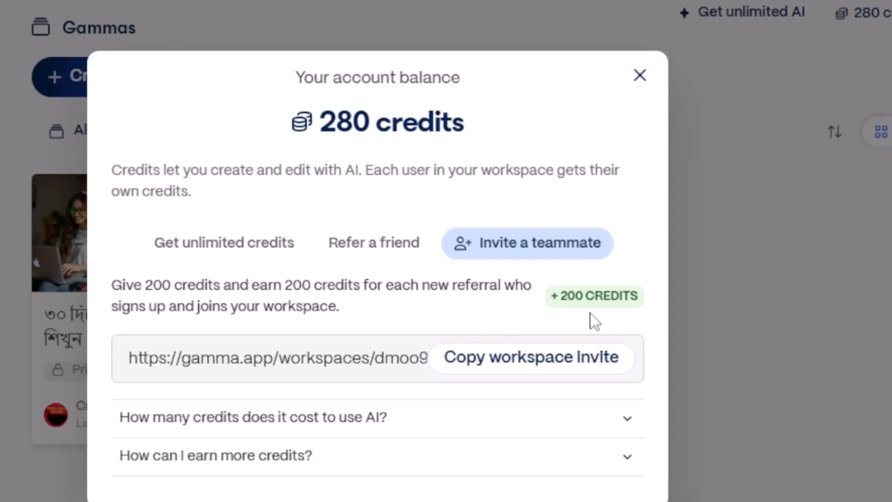
left_click(230, 253)
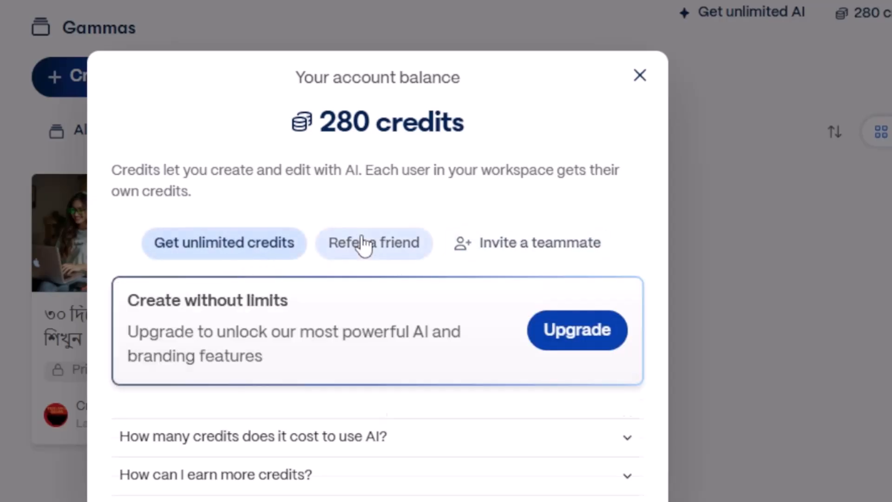
left_click(362, 244)
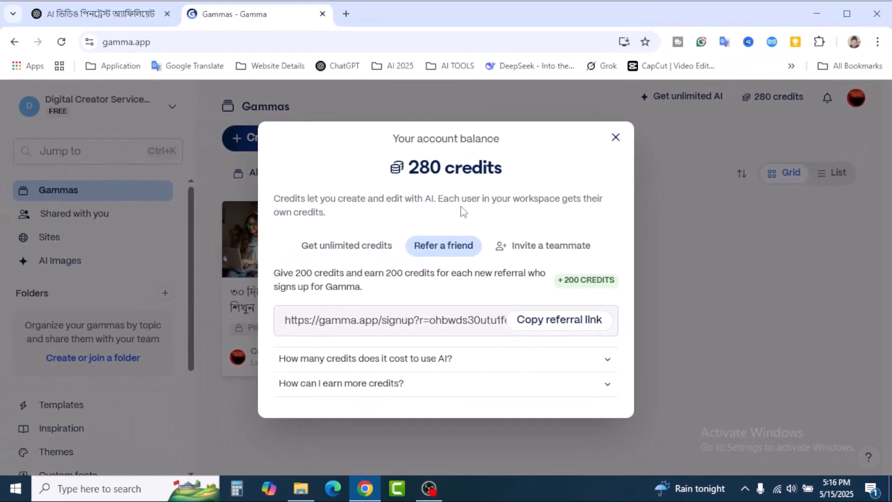
left_click(359, 246)
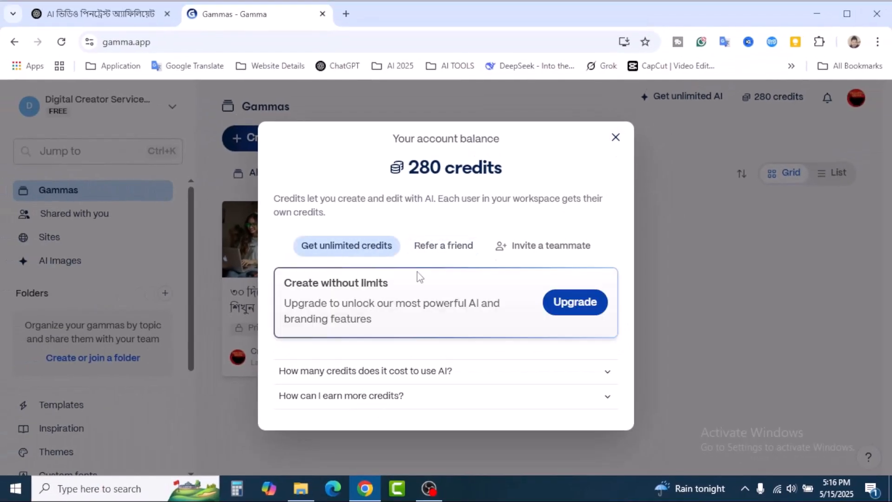
left_click(616, 137)
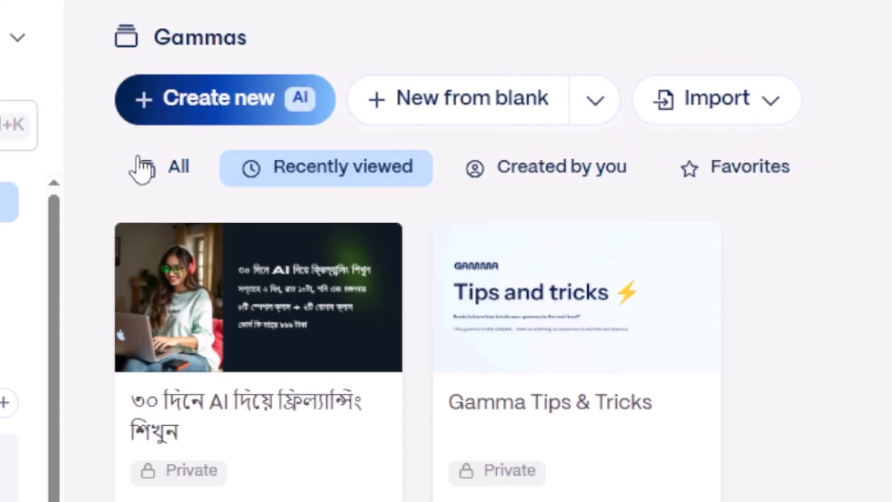
Start a new AI creation and look over the available ways to begin
left_click(314, 106)
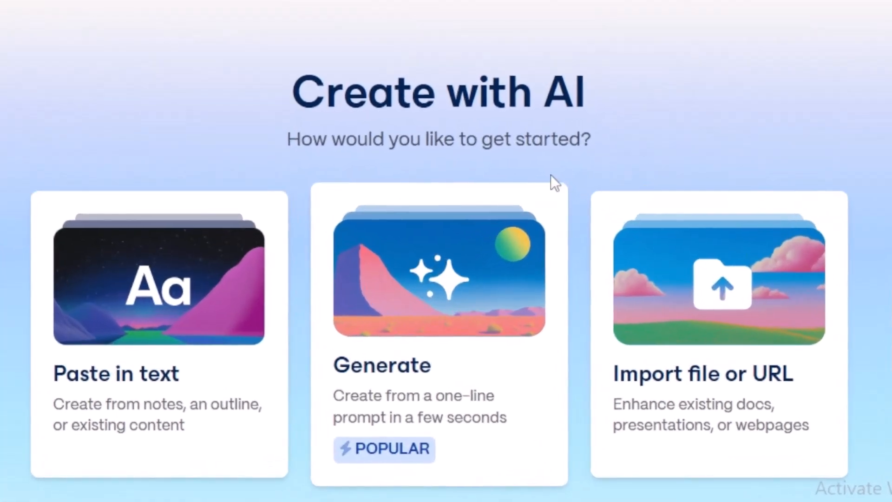
scroll(550, 174, "down", 2)
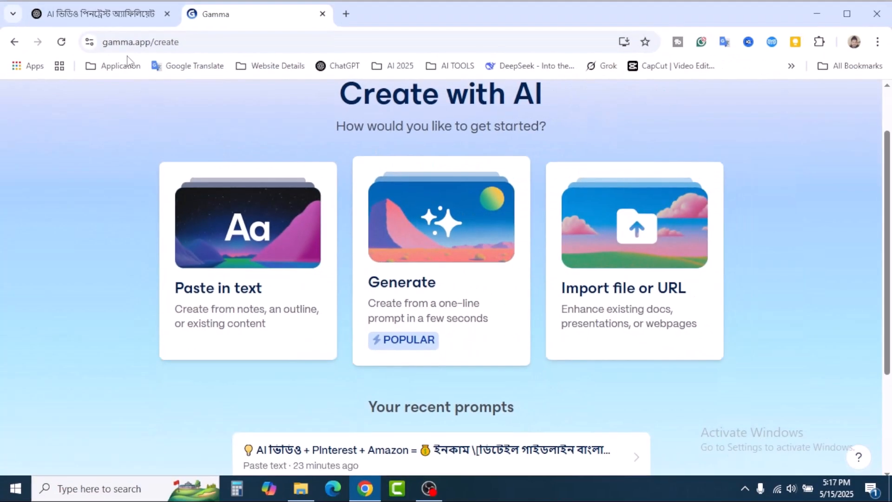
Switch to the ChatGPT conversation and copy the Bengali guide from the "AI ভিডিও + Pinterest + Amazon" heading through the "শেষ কথা" section
left_click(78, 10)
scroll(439, 252, "down", 5)
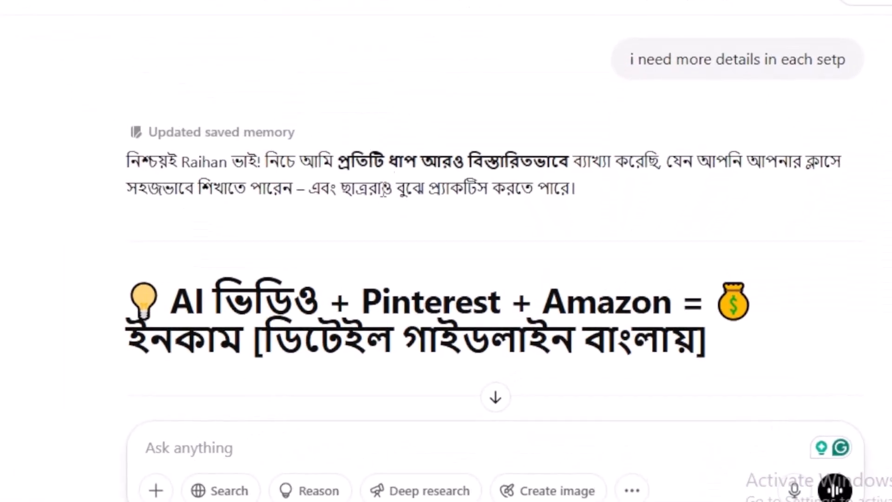
scroll(364, 216, "up", 5)
scroll(364, 216, "down", 5)
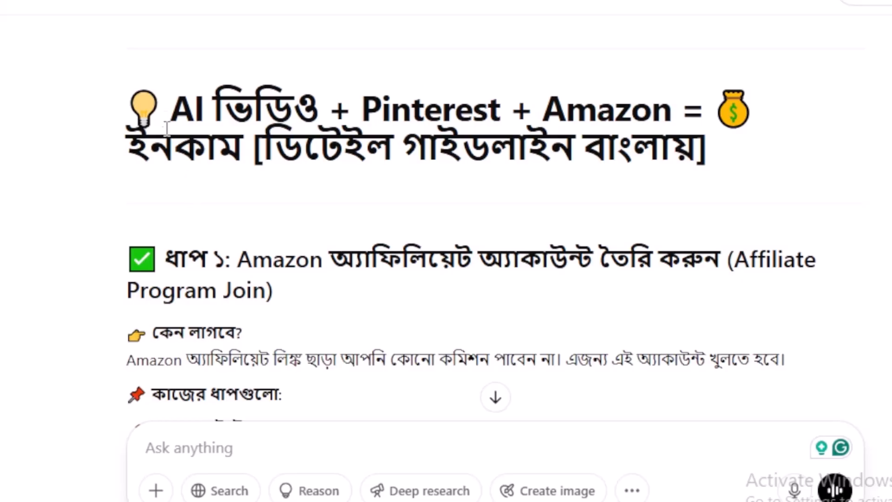
left_click_drag(141, 120, 281, 301)
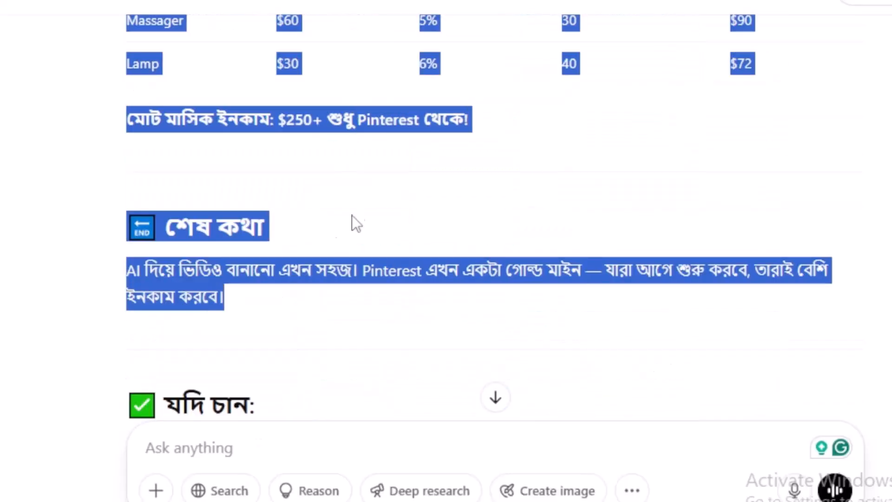
right_click(317, 262)
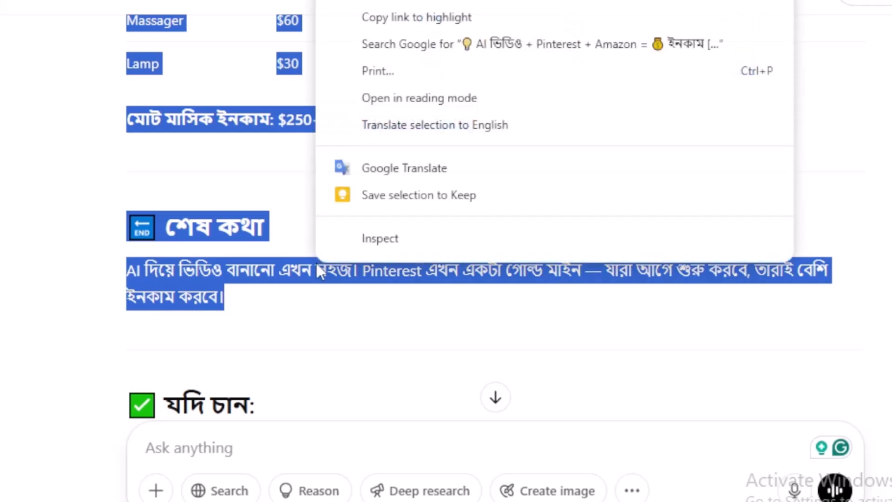
left_click(398, 1)
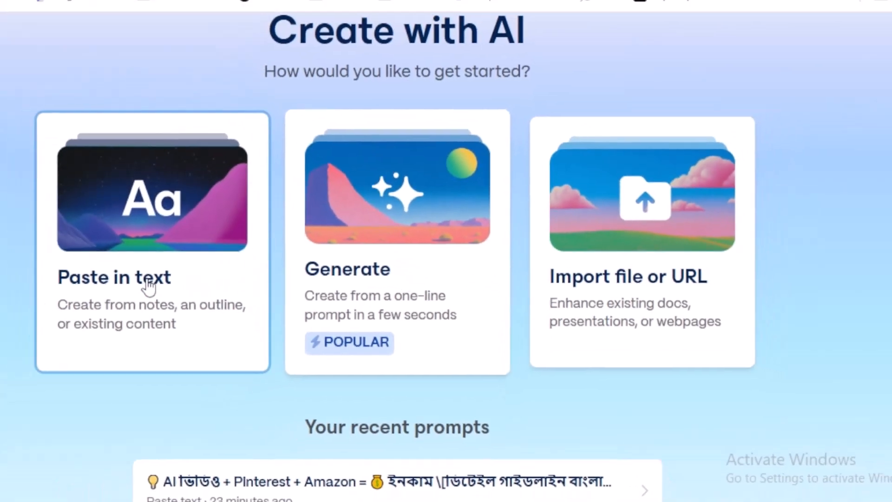
Choose Paste in text as the Gamma starting method and paste the copied guide as its content
left_click(148, 287)
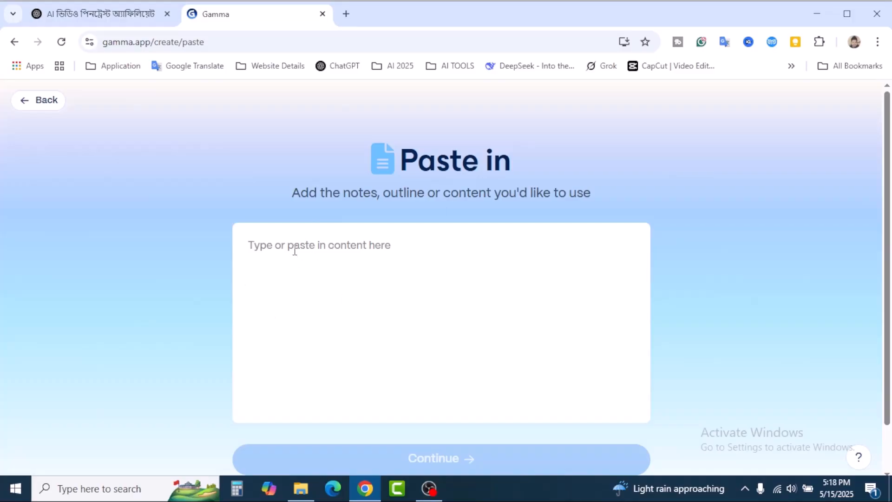
right_click(295, 251)
left_click(322, 325)
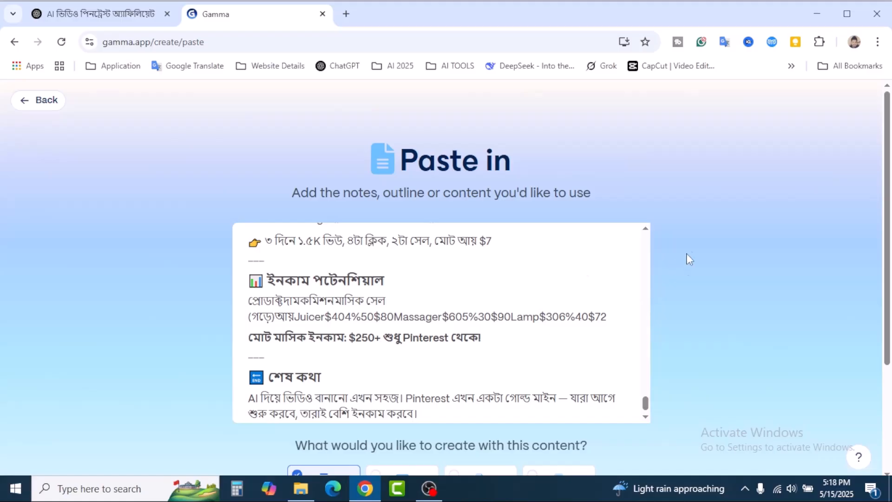
Try the Webpage, Document and Social output types, and view the page styles offered for Social
scroll(687, 261, "down", 2)
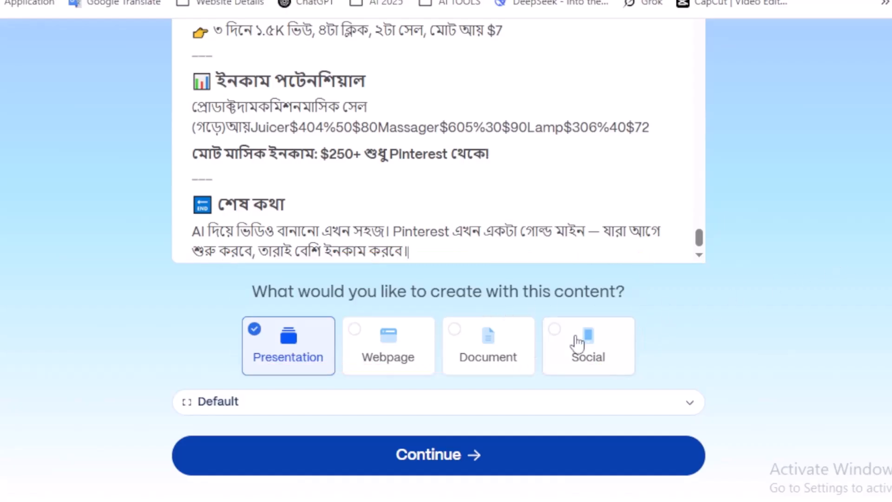
left_click(384, 354)
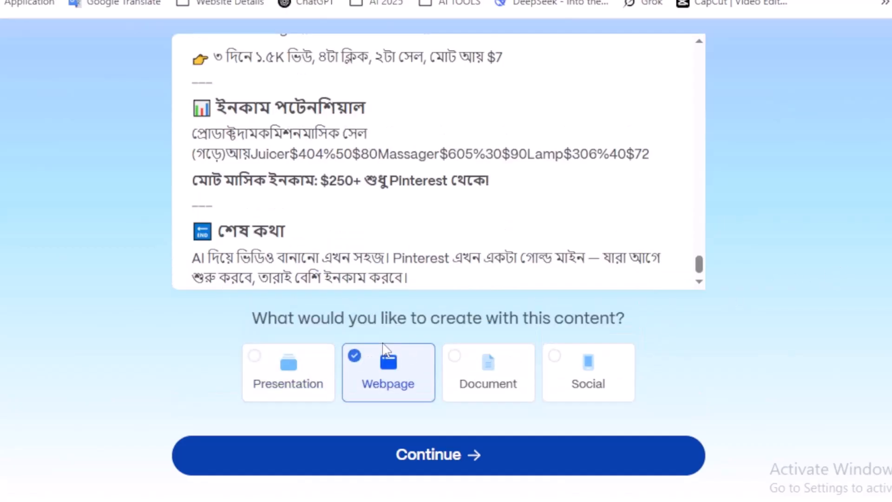
left_click(488, 374)
left_click(601, 392)
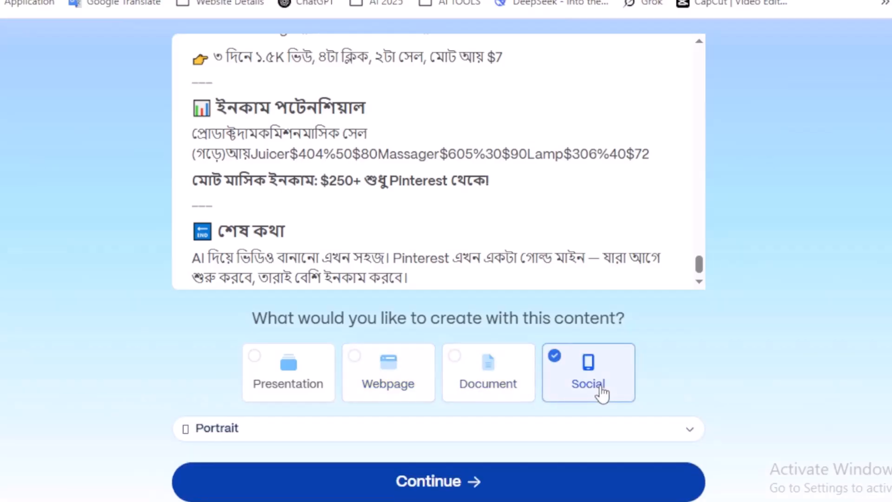
scroll(687, 338, "down", 1)
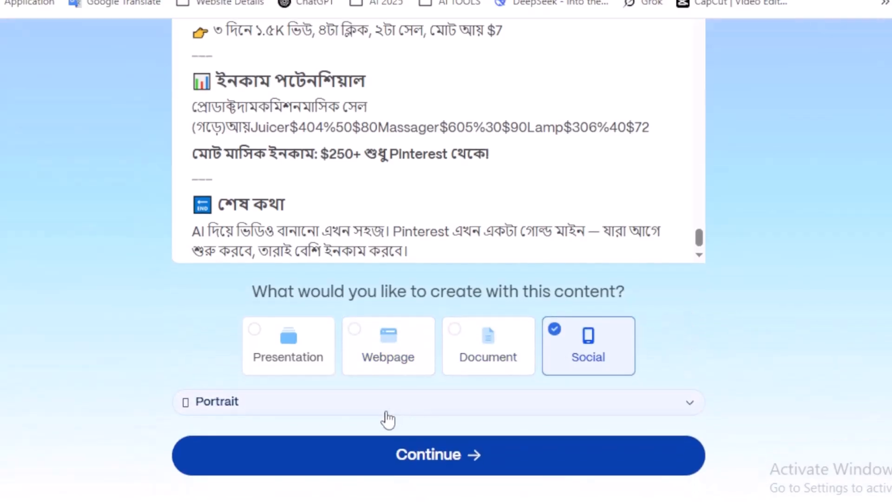
left_click(380, 412)
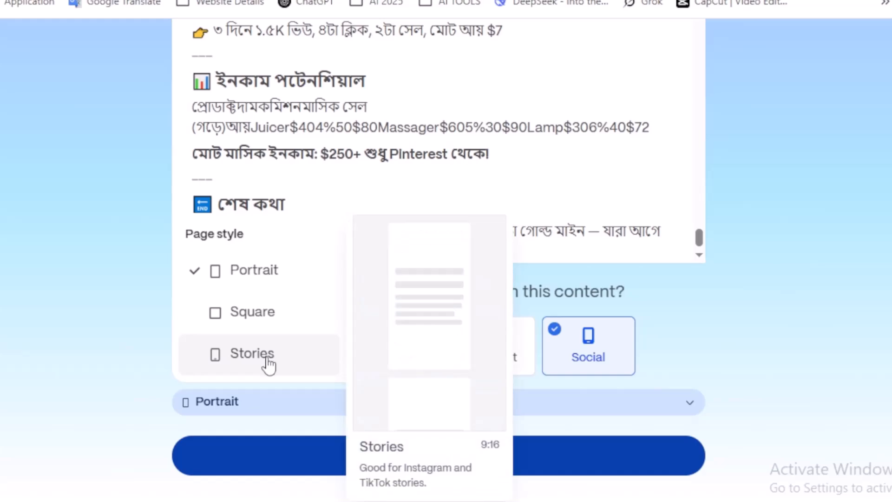
left_click(728, 325)
Try the Document output type, view its page styles, and switch the output to Webpage
left_click(483, 353)
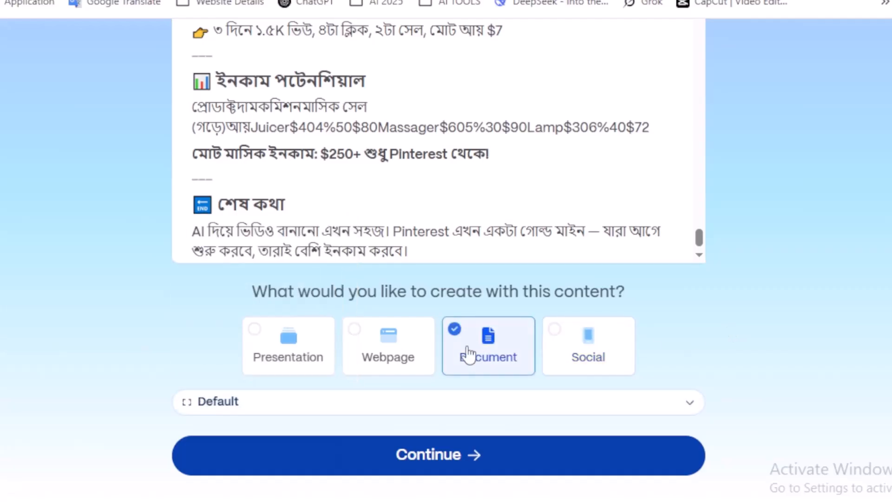
left_click(361, 402)
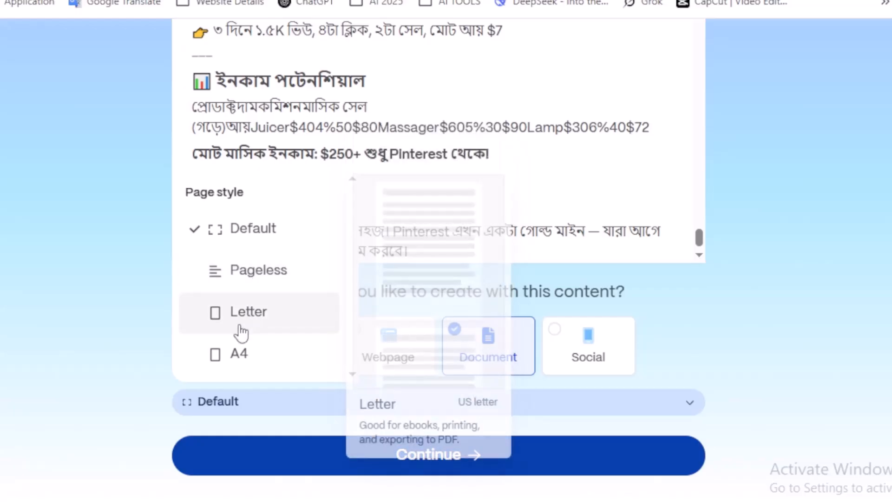
left_click(762, 335)
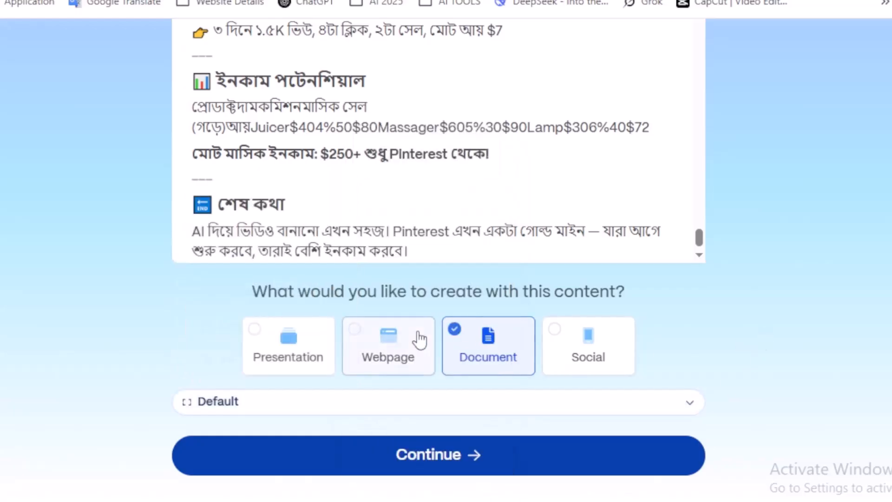
left_click(419, 339)
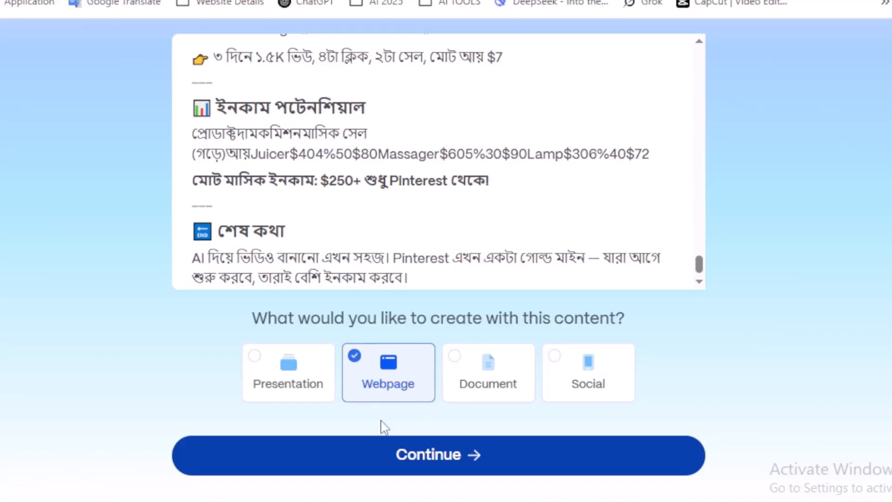
Set the output to Presentation with the Traditional page style and continue to the prompt editor
left_click(278, 385)
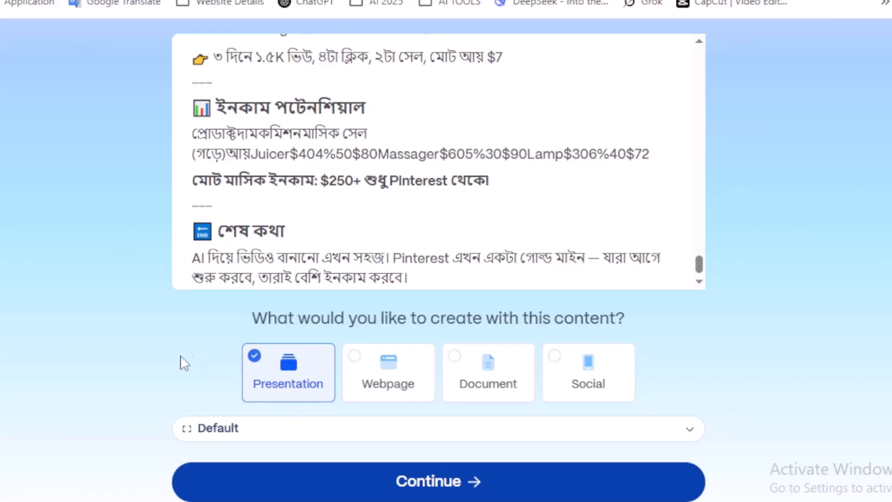
left_click(203, 434)
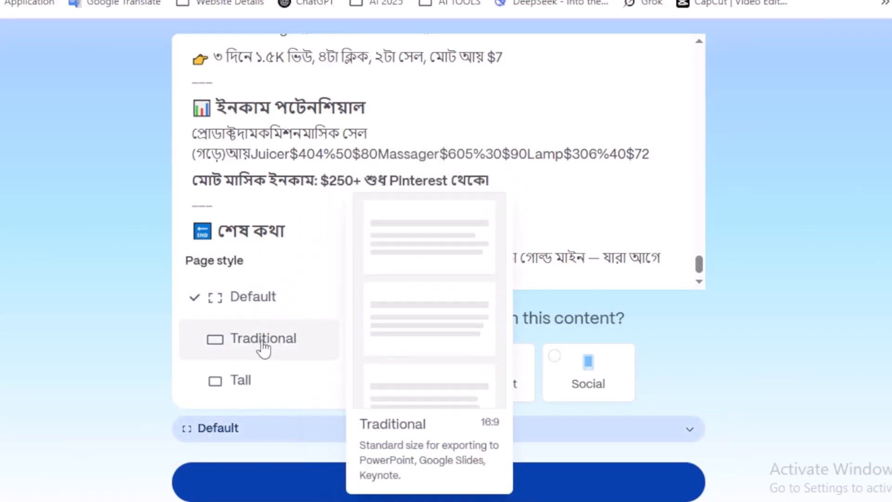
left_click(258, 348)
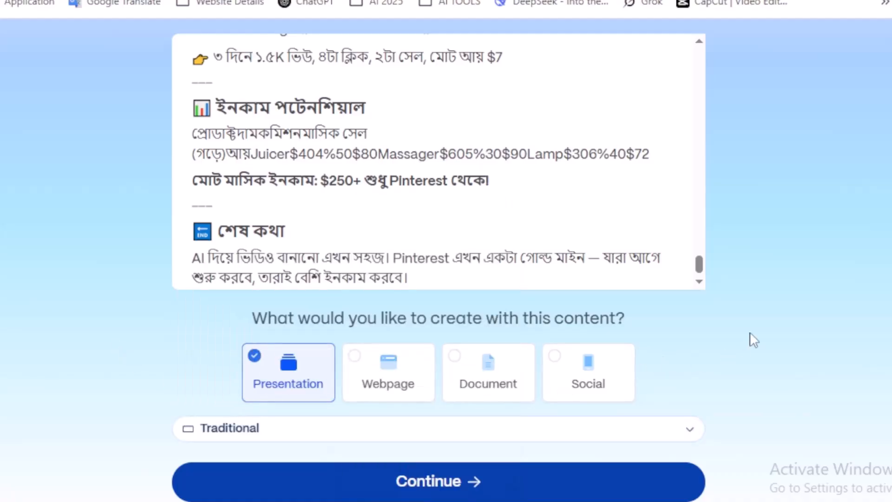
scroll(752, 339, "down", 1)
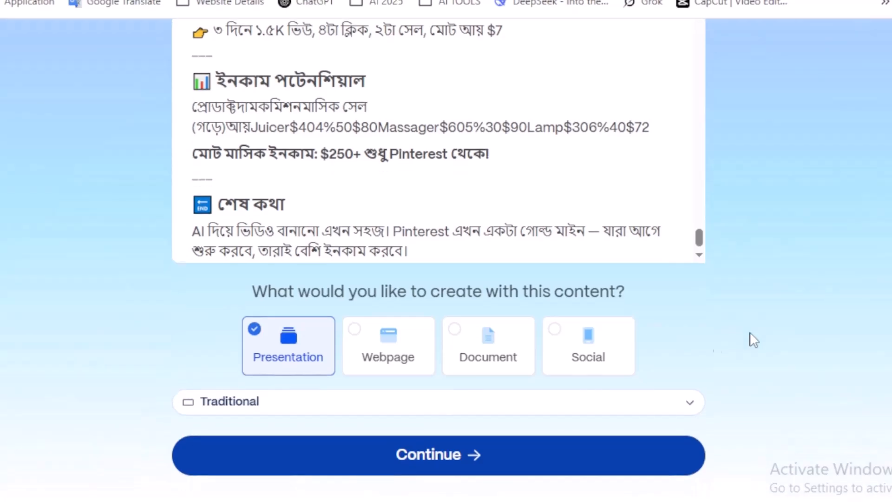
left_click(495, 460)
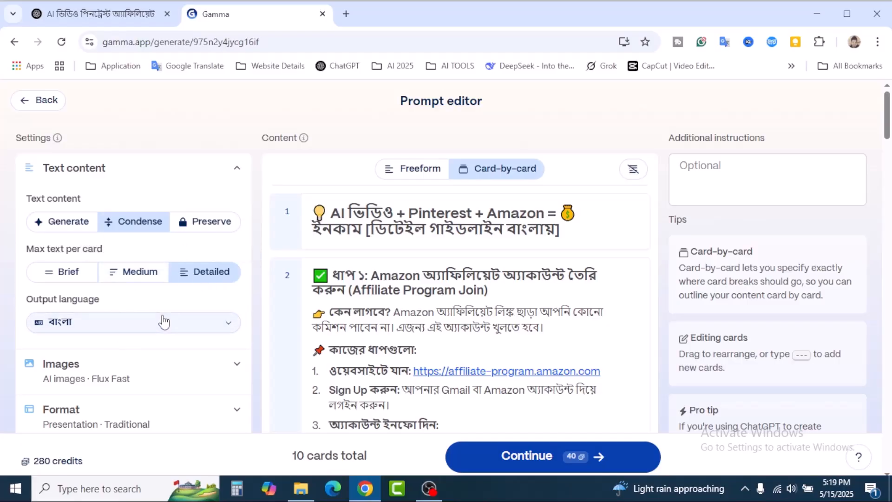
Look through the content cards, set the content mode to Freeform, and continue to theme selection
scroll(166, 346, "down", 4)
scroll(168, 363, "up", 4)
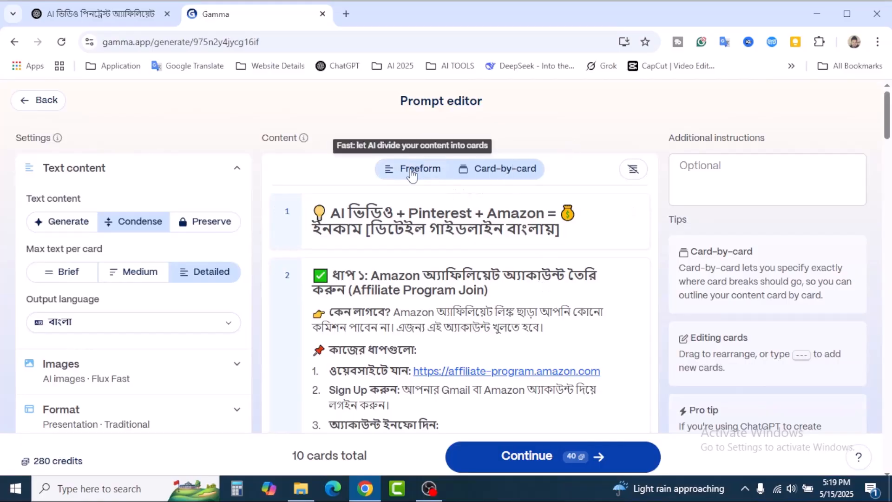
left_click(434, 175)
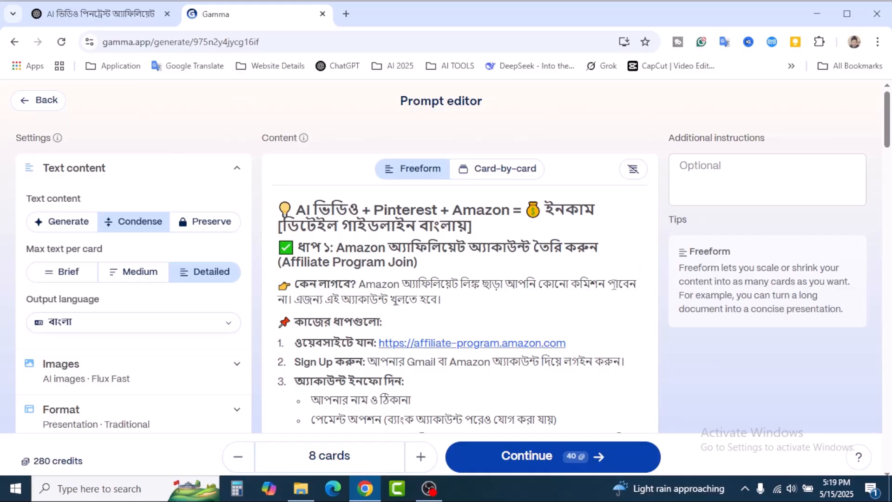
left_click(525, 466)
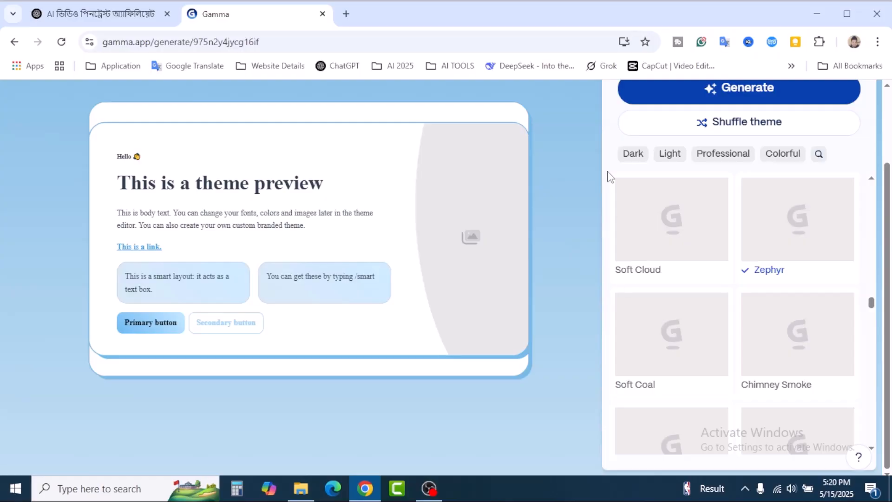
Browse the theme gallery to examine the available light, dark and colourful presentation themes
scroll(592, 190, "up", 2)
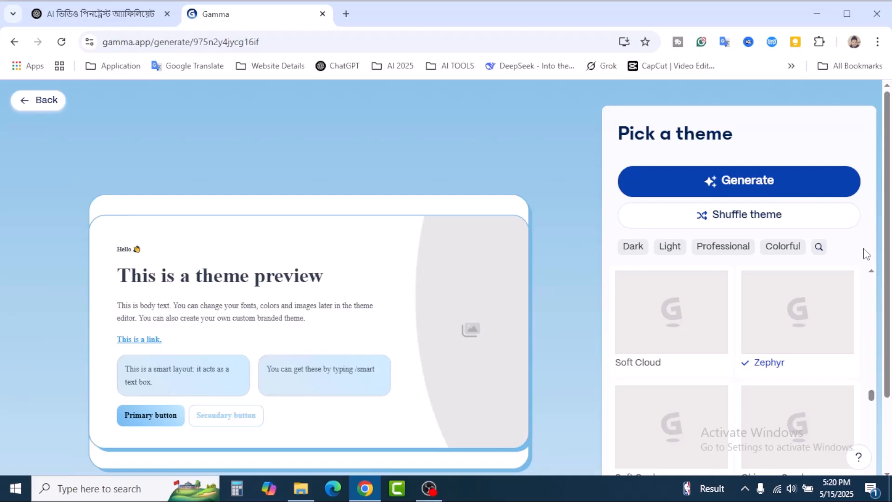
scroll(720, 300, "down", 2)
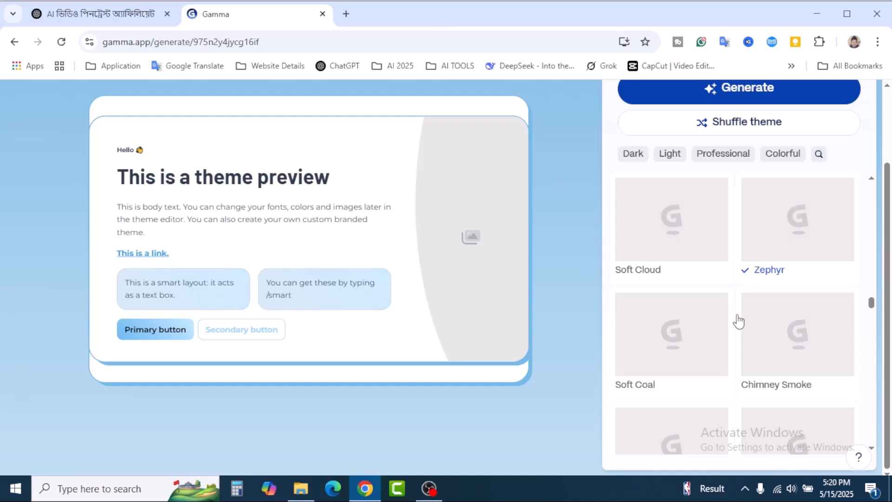
scroll(739, 320, "down", 4)
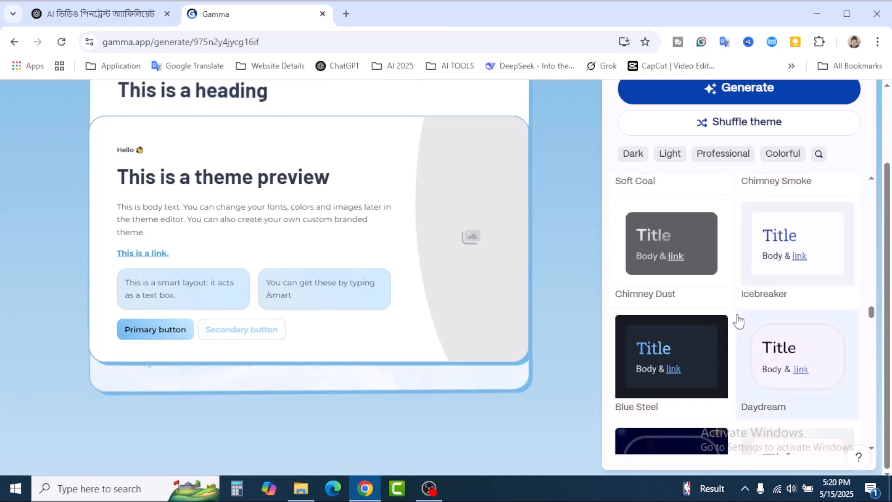
scroll(738, 320, "up", 4)
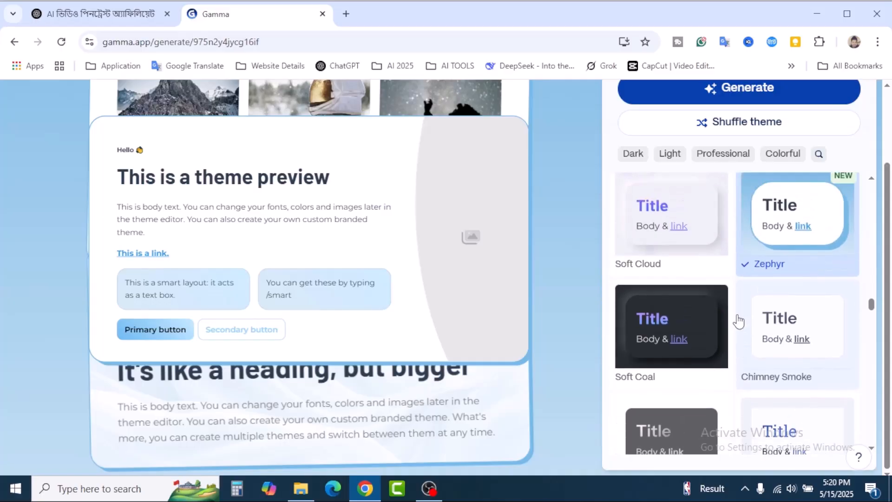
scroll(738, 306, "up", 5)
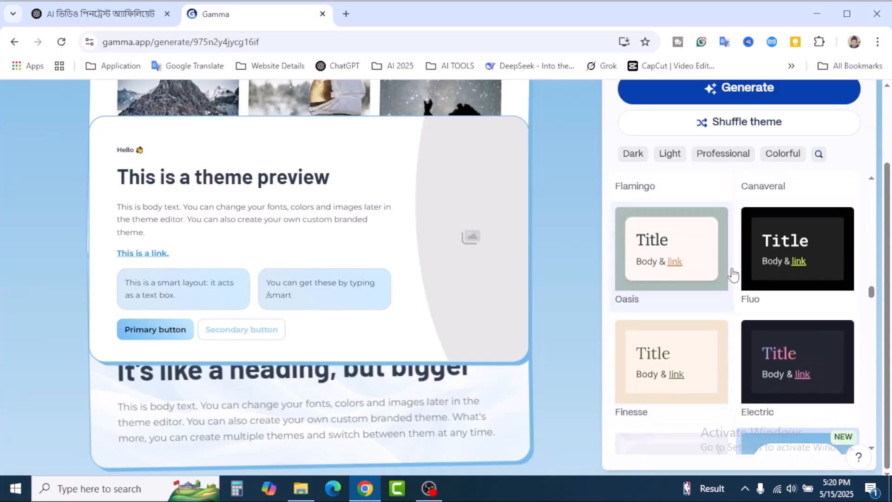
scroll(732, 275, "up", 2)
scroll(733, 275, "up", 2)
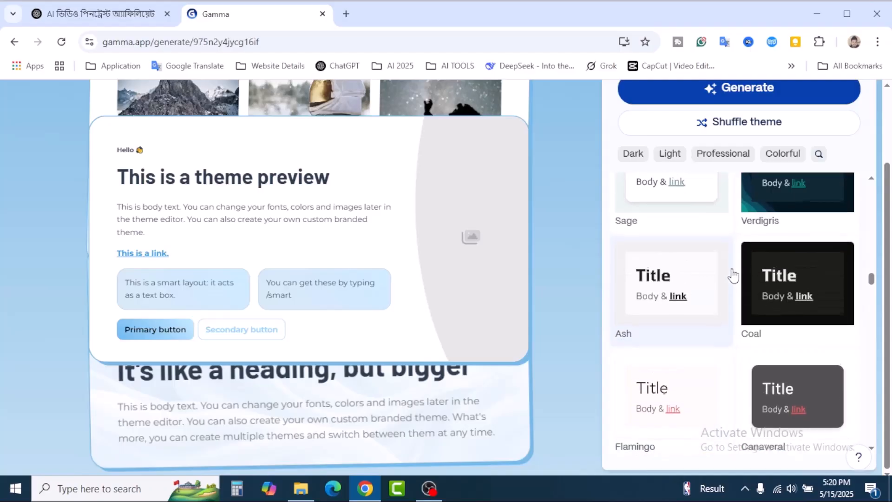
scroll(732, 275, "up", 3)
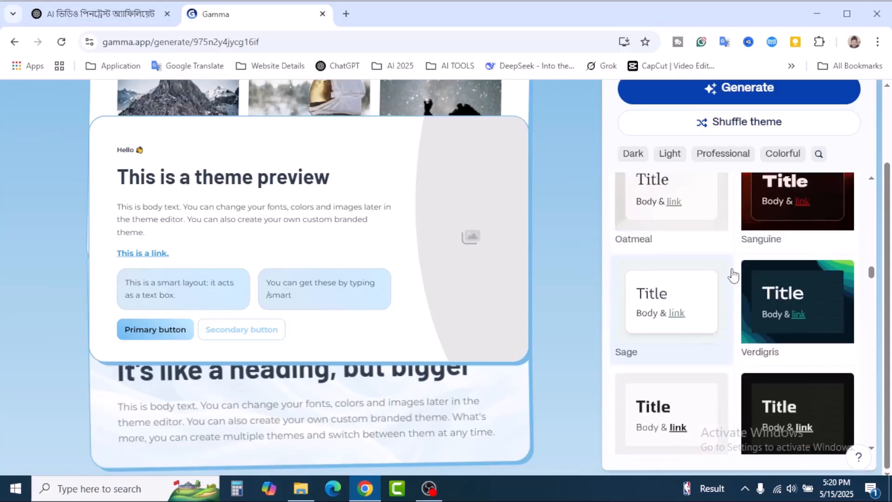
scroll(733, 274, "up", 3)
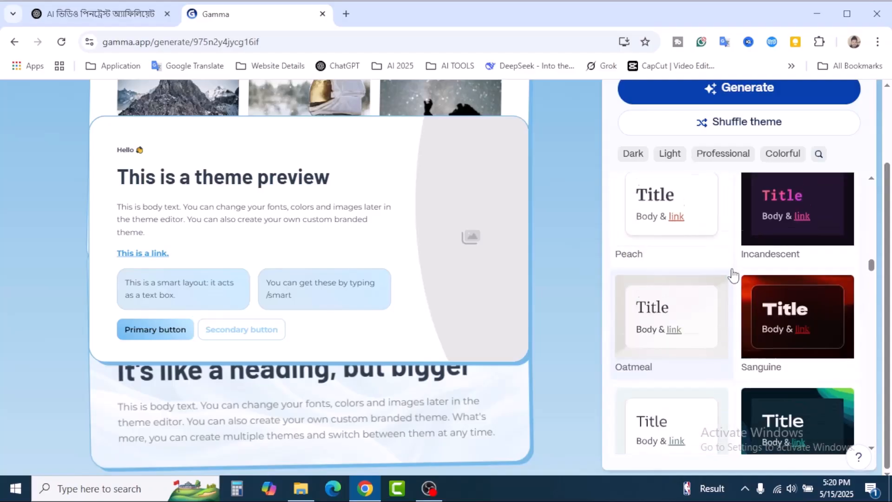
scroll(735, 277, "up", 3)
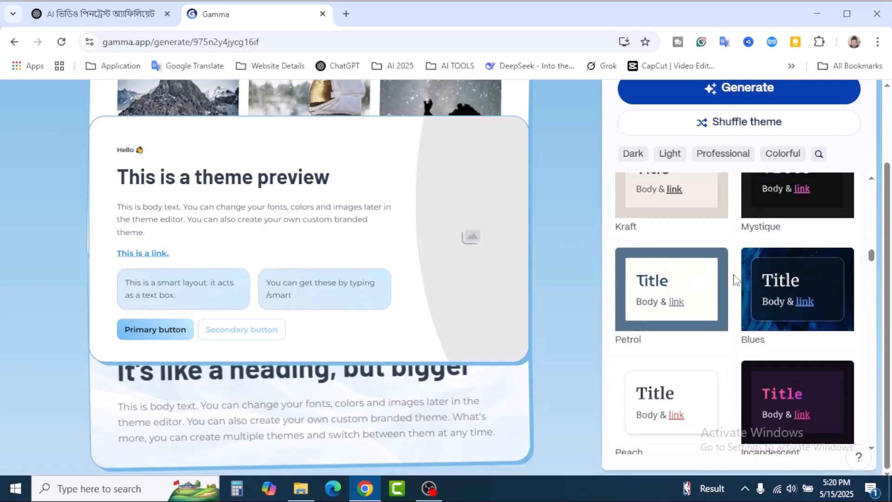
scroll(735, 278, "up", 3)
scroll(735, 279, "up", 3)
scroll(735, 279, "up", 8)
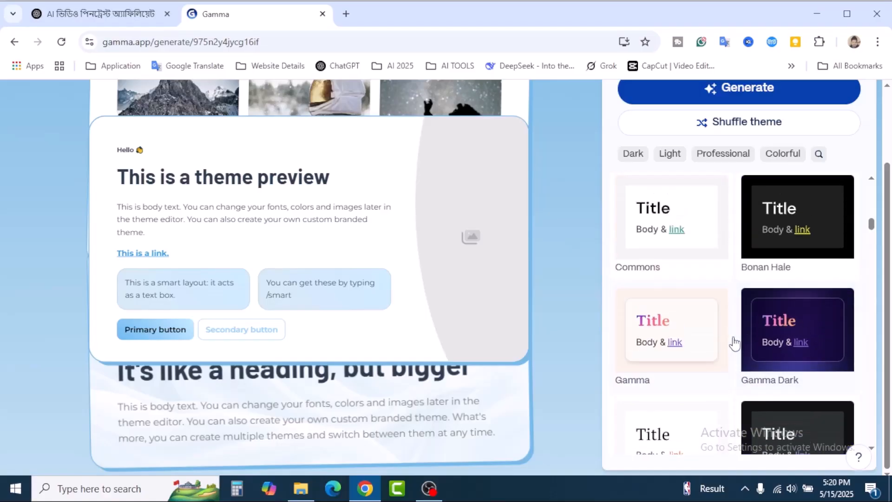
Choose the Soft Coal theme for the presentation
scroll(740, 318, "down", 12)
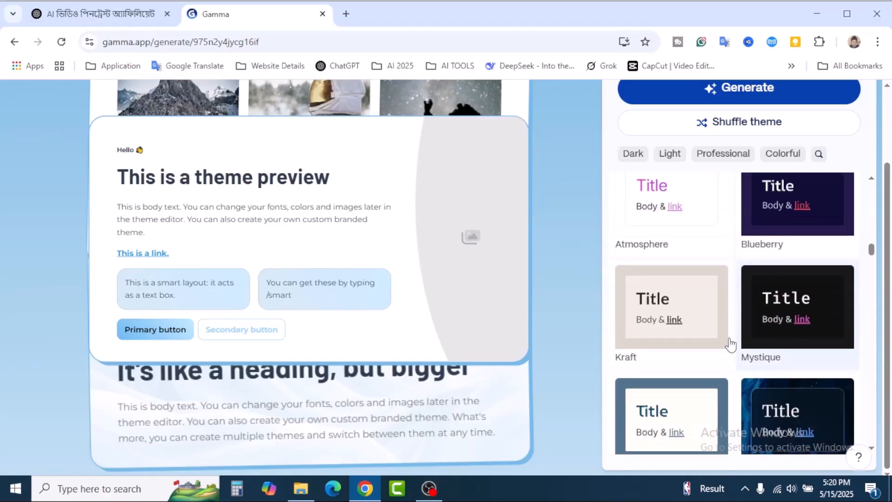
scroll(728, 347, "down", 6)
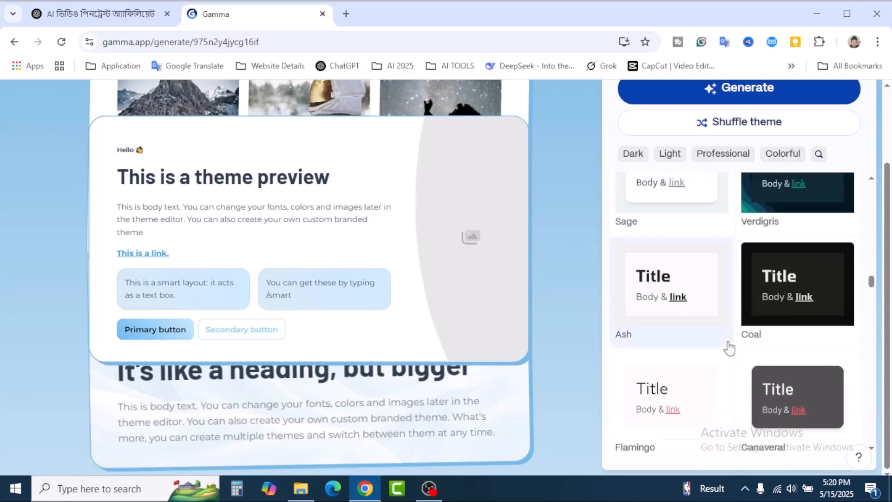
scroll(728, 347, "up", 2)
scroll(729, 347, "down", 10)
left_click(722, 343)
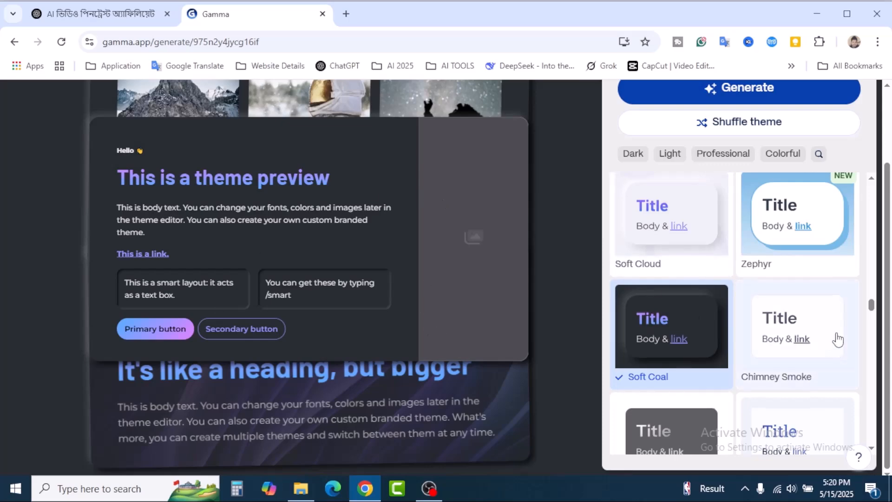
Look through the remaining themes, keep the selected one, and generate the presentation
scroll(836, 338, "down", 12)
scroll(838, 339, "down", 4)
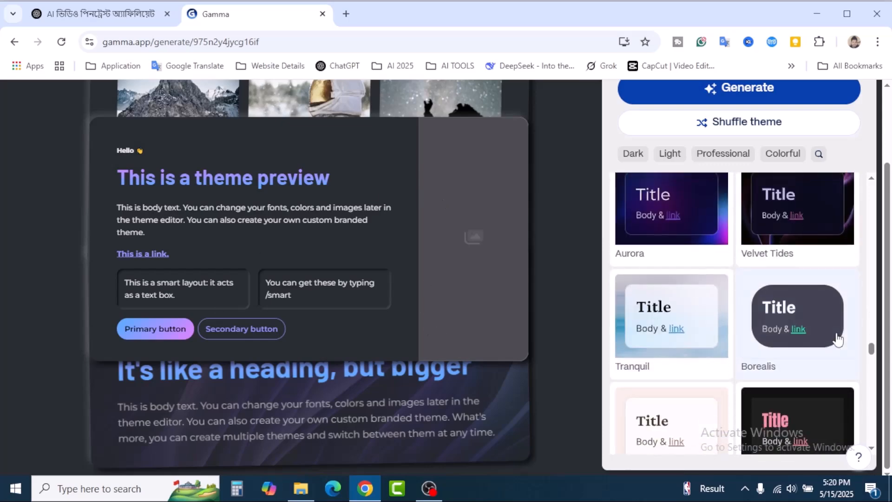
scroll(836, 353, "up", 12)
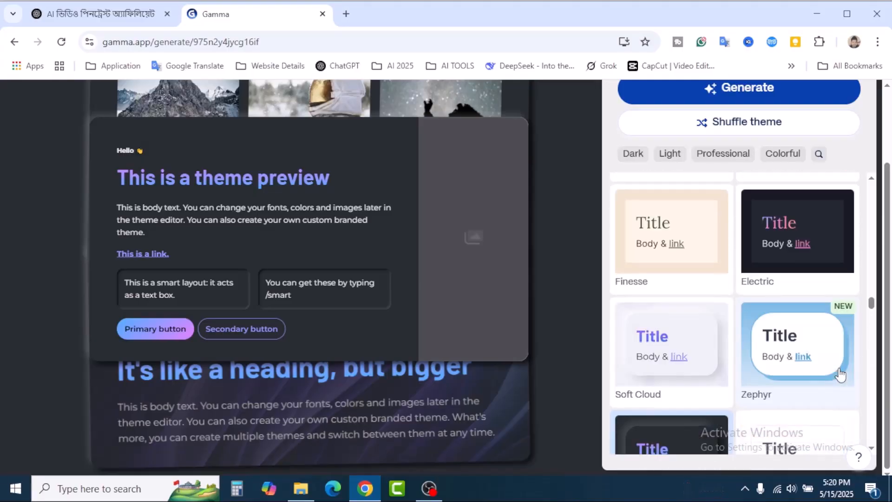
scroll(841, 372, "up", 10)
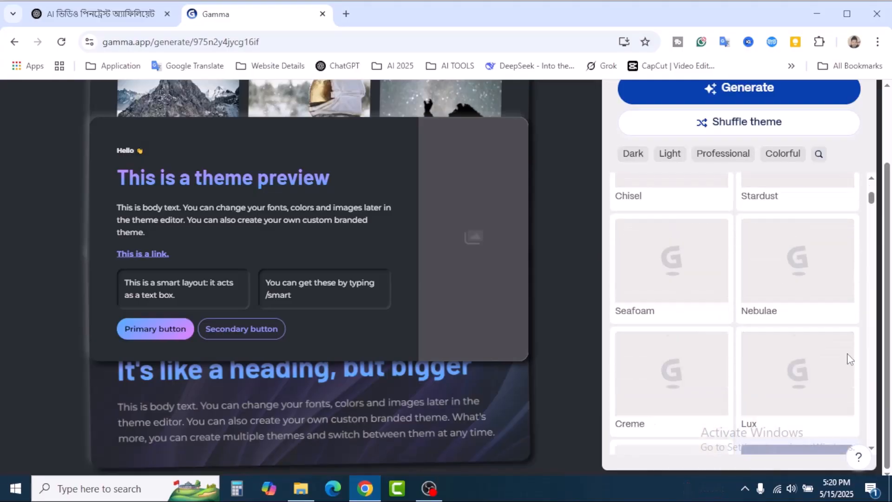
scroll(552, 265, "up", 3)
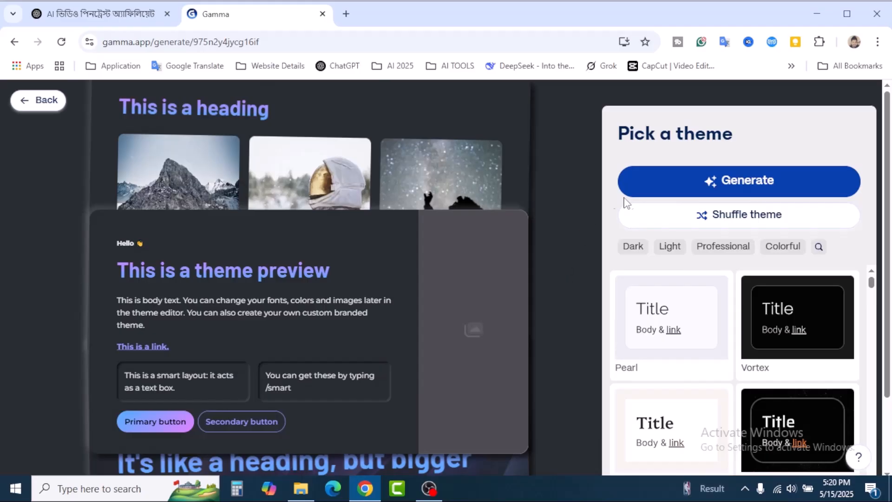
left_click(662, 185)
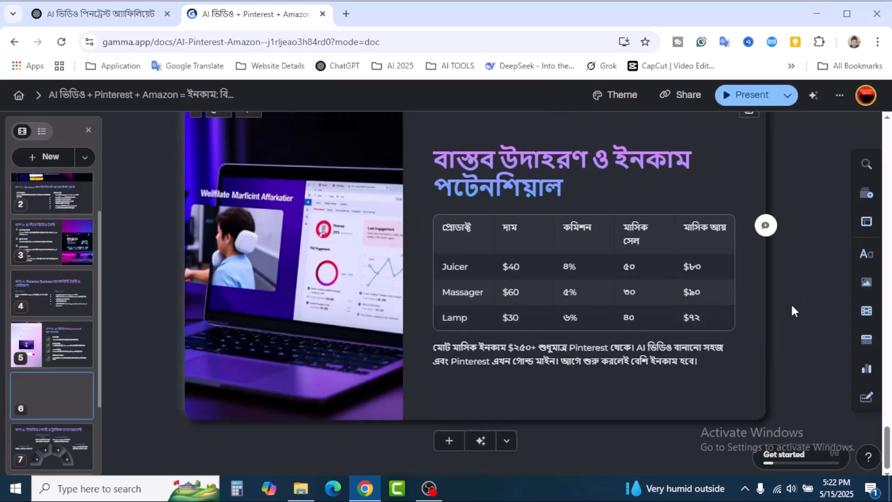
Review the generated cards, including the title card, the Amazon, AI video and Pinterest steps, and the SEO card
scroll(793, 302, "up", 10)
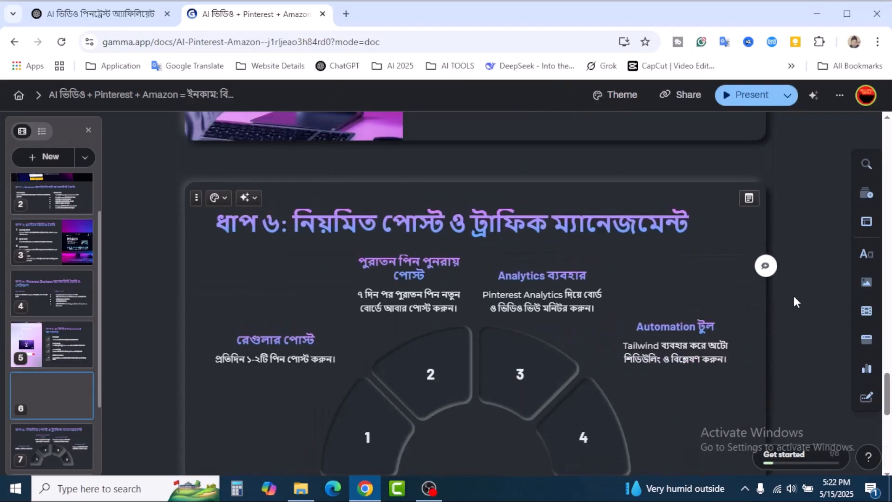
scroll(798, 293, "up", 5)
scroll(780, 300, "up", 10)
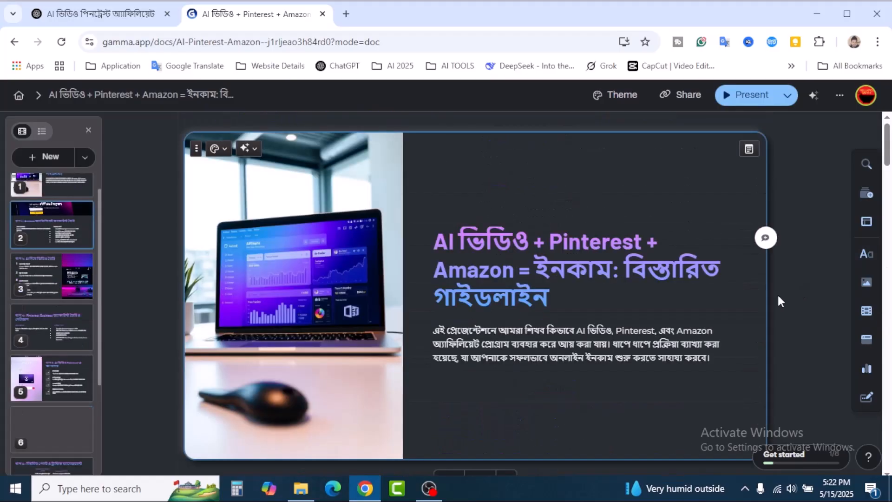
scroll(778, 296, "down", 6)
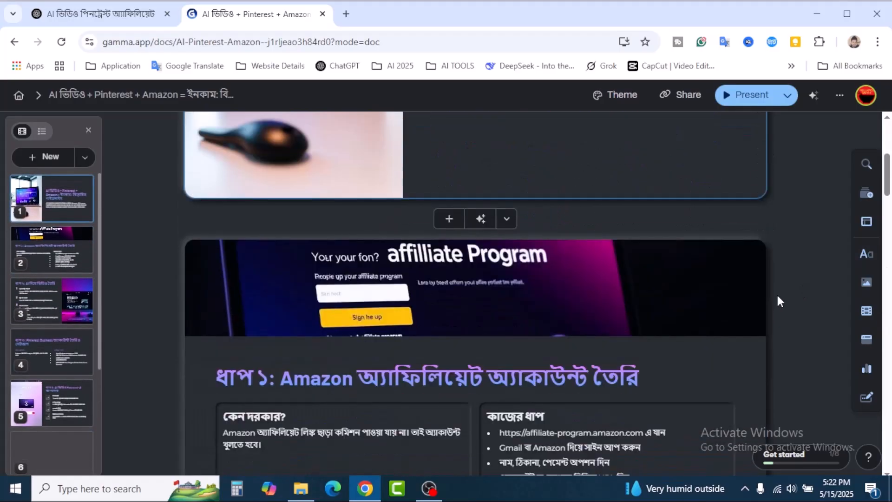
scroll(780, 301, "down", 4)
scroll(779, 301, "up", 10)
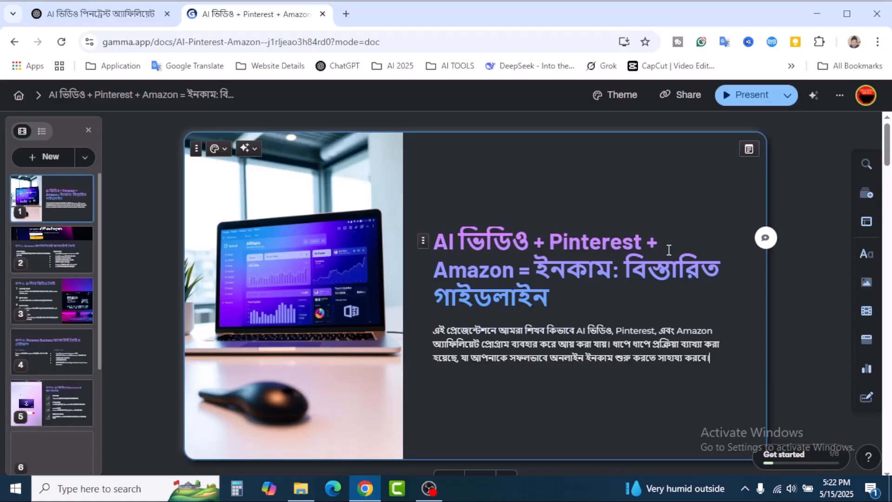
scroll(790, 325, "down", 5)
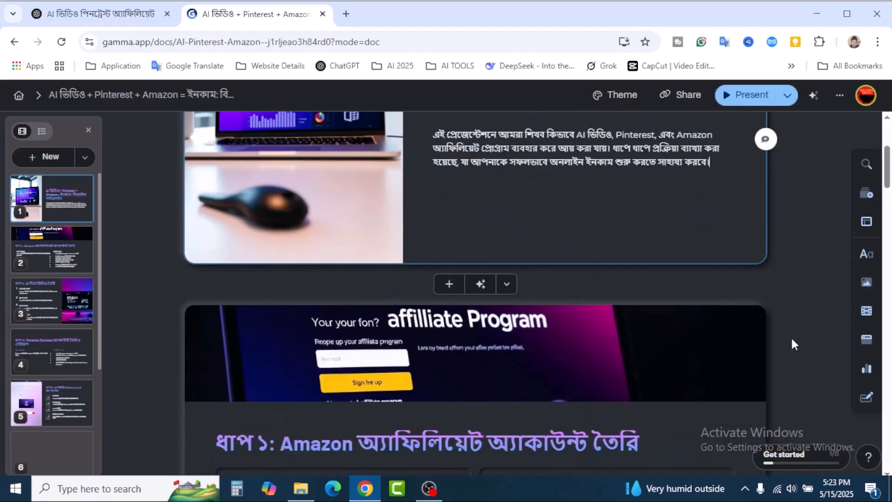
scroll(790, 336, "down", 4)
scroll(790, 336, "down", 1)
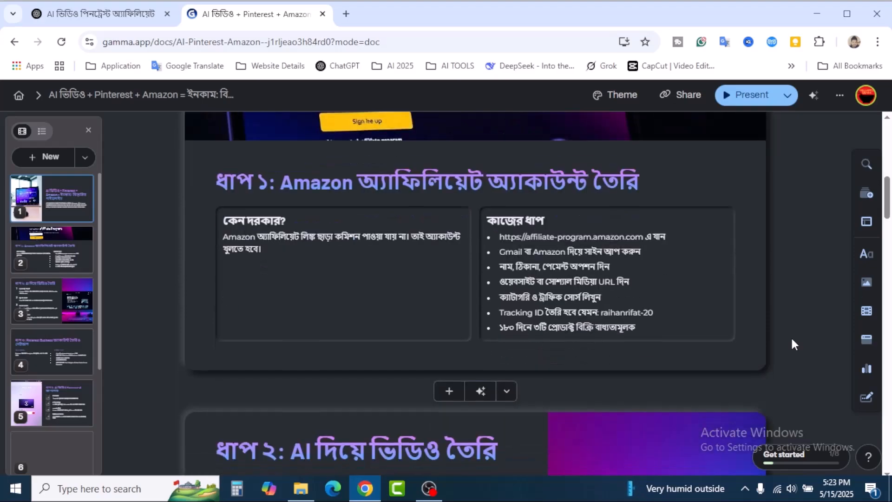
scroll(790, 336, "down", 4)
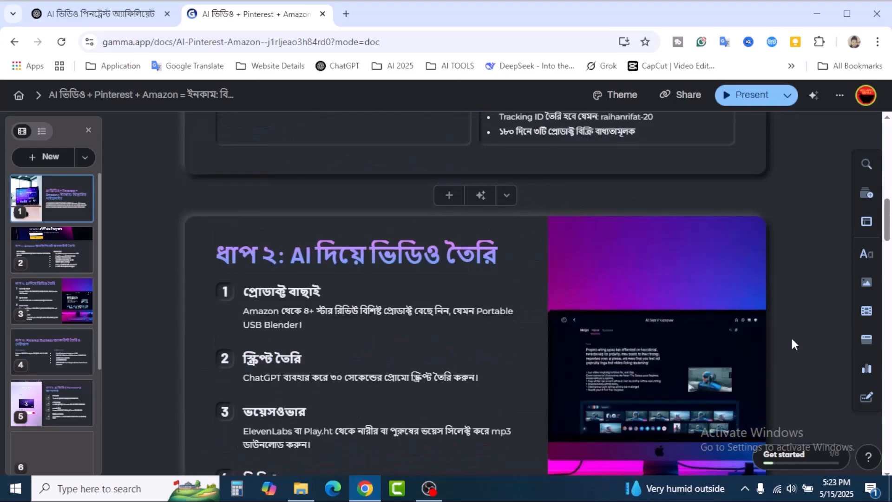
scroll(791, 336, "down", 6)
scroll(790, 335, "down", 20)
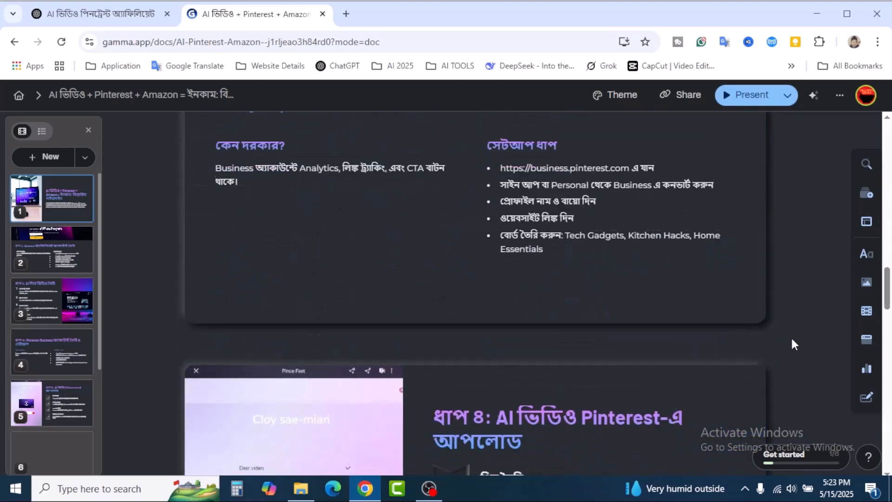
scroll(787, 311, "up", 2)
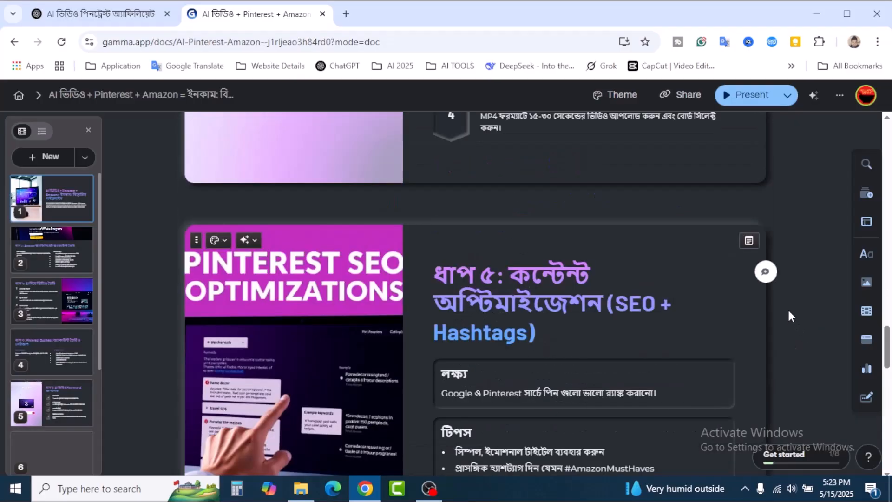
scroll(788, 266, "up", 14)
scroll(788, 268, "up", 15)
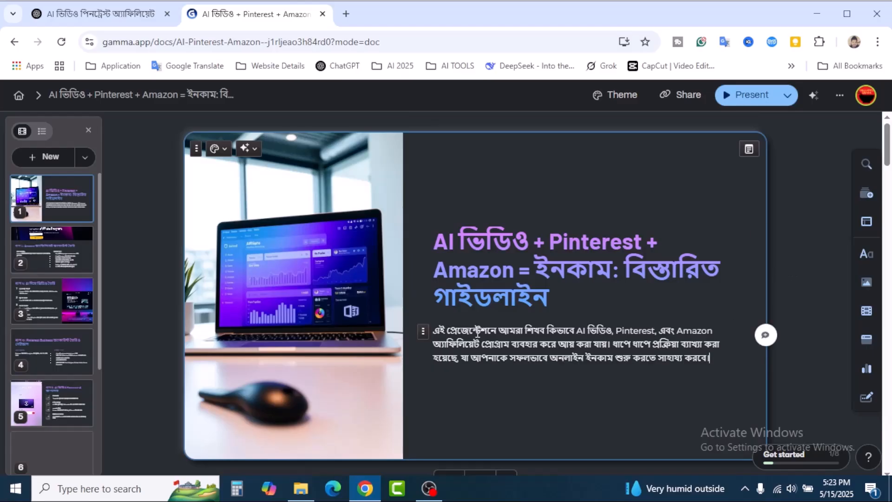
View the text style and colour options for the title card's introductory paragraph, and make the whole paragraph bold
left_click_drag(433, 332, 687, 369)
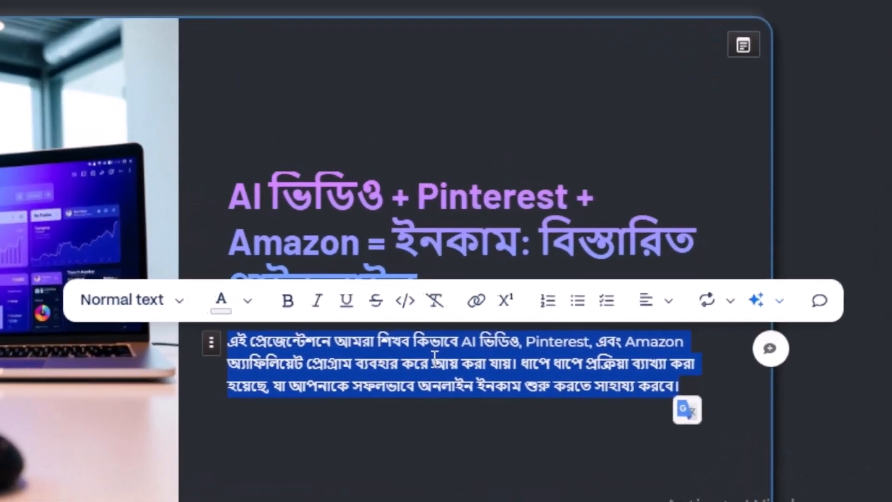
left_click(171, 306)
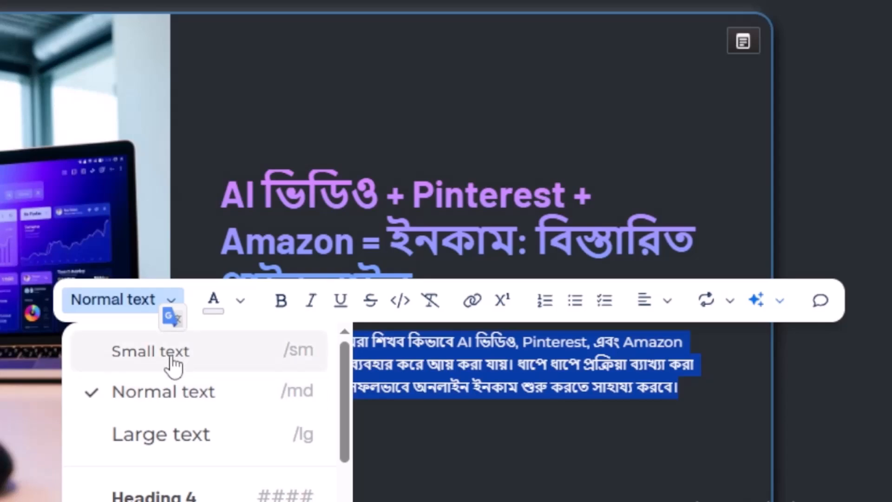
left_click(241, 307)
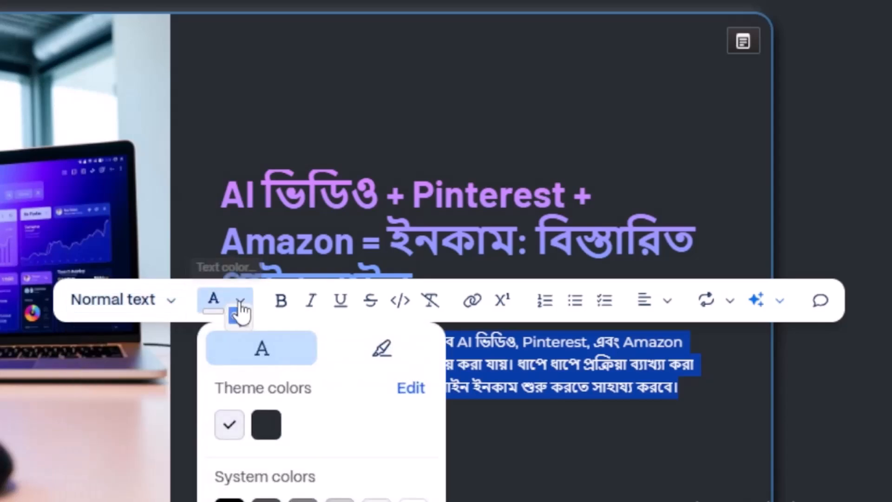
left_click(281, 307)
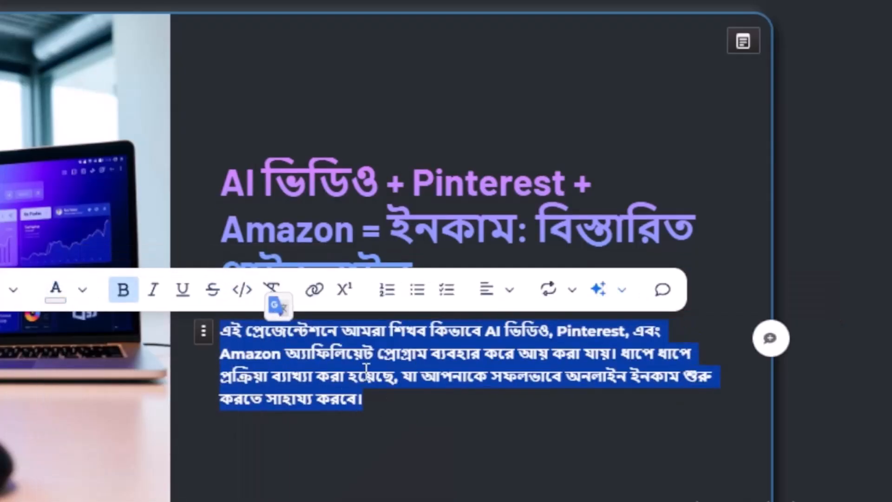
Try italic and underline formatting on the title card's introductory paragraph, and remove both again
left_click(153, 293)
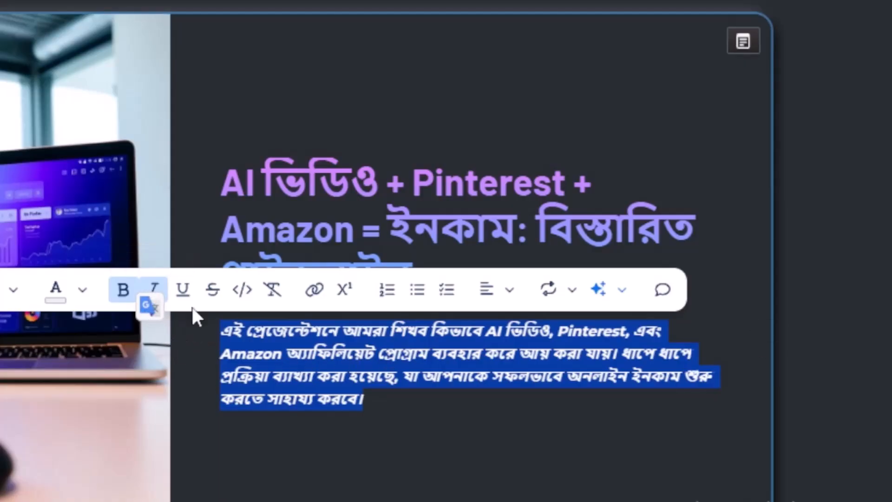
left_click(191, 294)
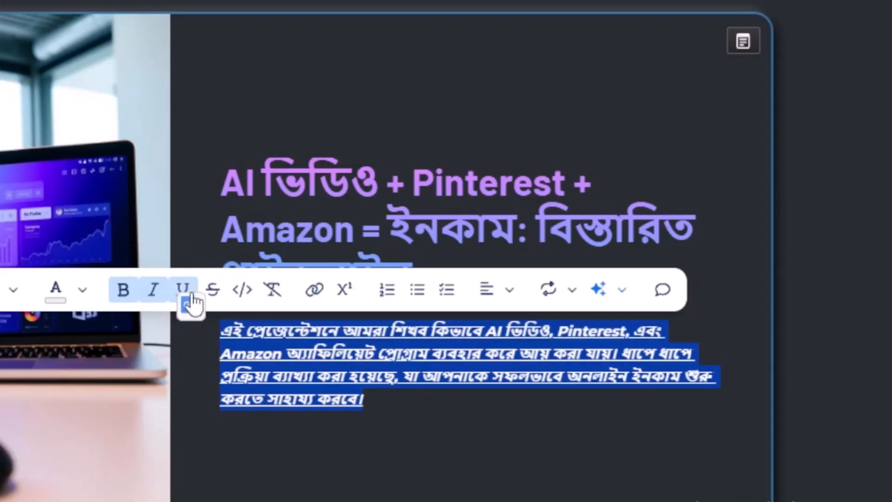
left_click(186, 292)
left_click(151, 293)
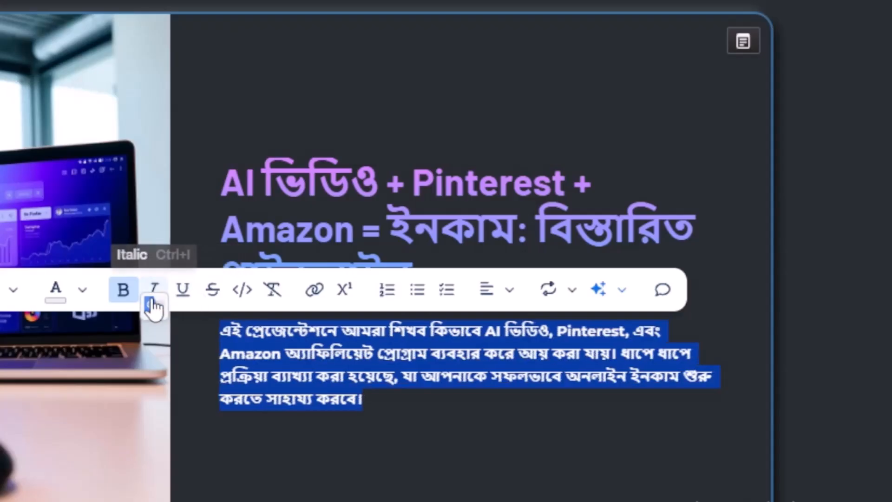
Remove the bold formatting from the title card's introductory paragraph
left_click(123, 291)
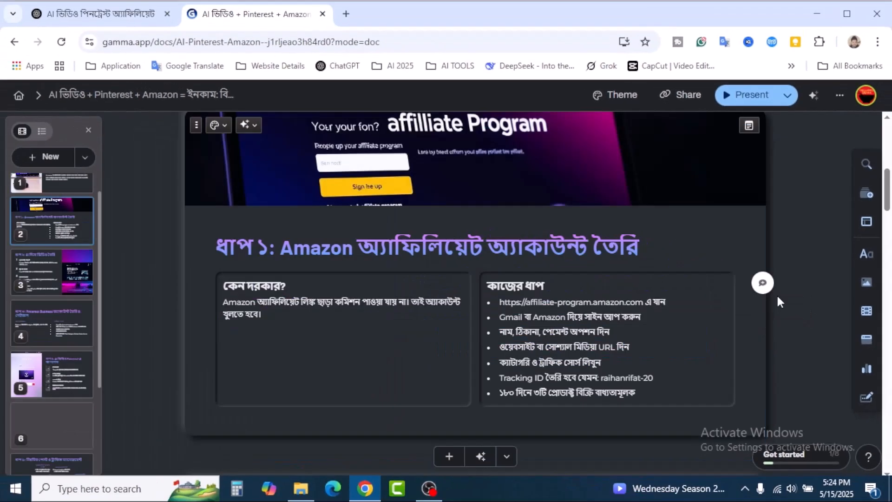
Look through the step 1 to step 4 cards, and examine the step 4 image's AI prompt, style, aspect ratio and model settings
scroll(777, 297, "down", 8)
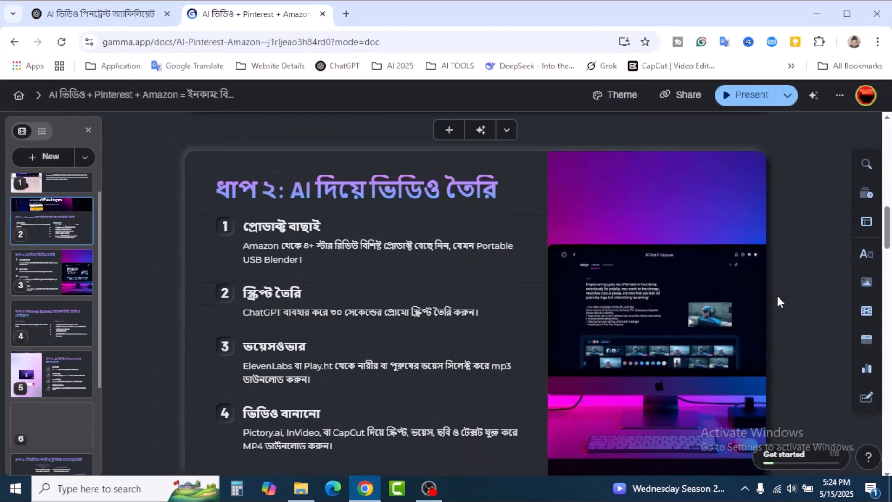
scroll(783, 299, "up", 8)
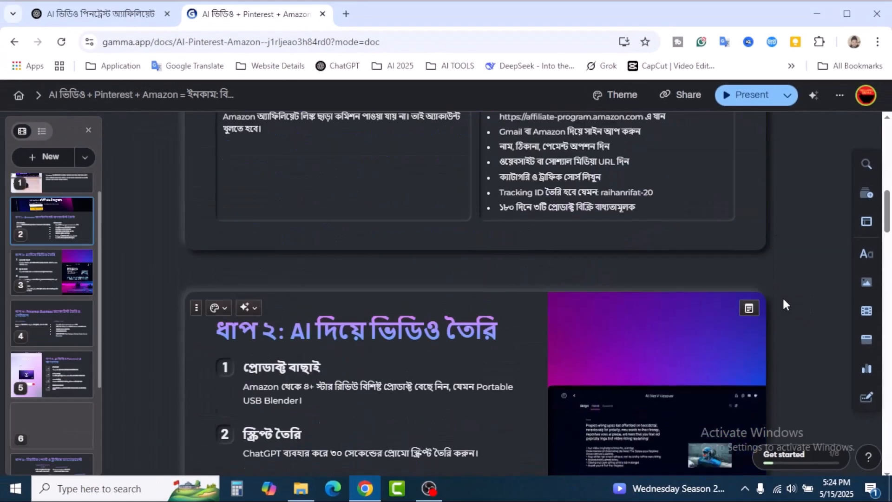
scroll(785, 304, "down", 8)
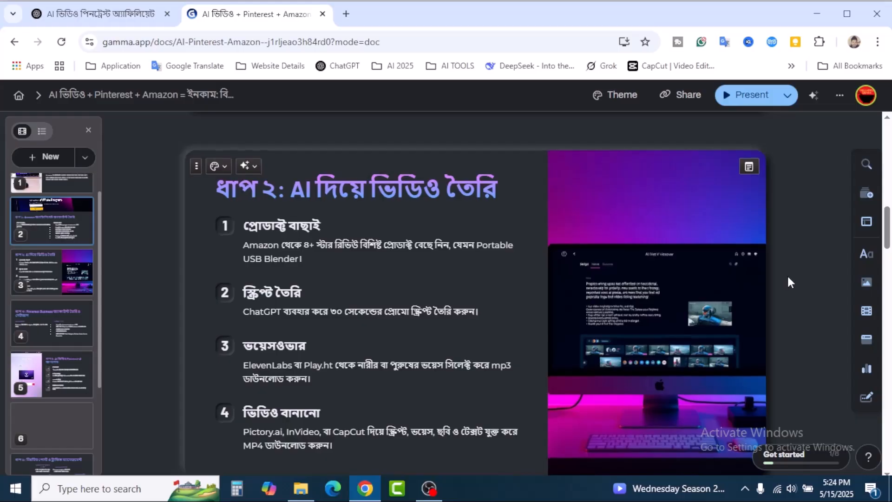
scroll(787, 281, "down", 6)
scroll(792, 285, "down", 8)
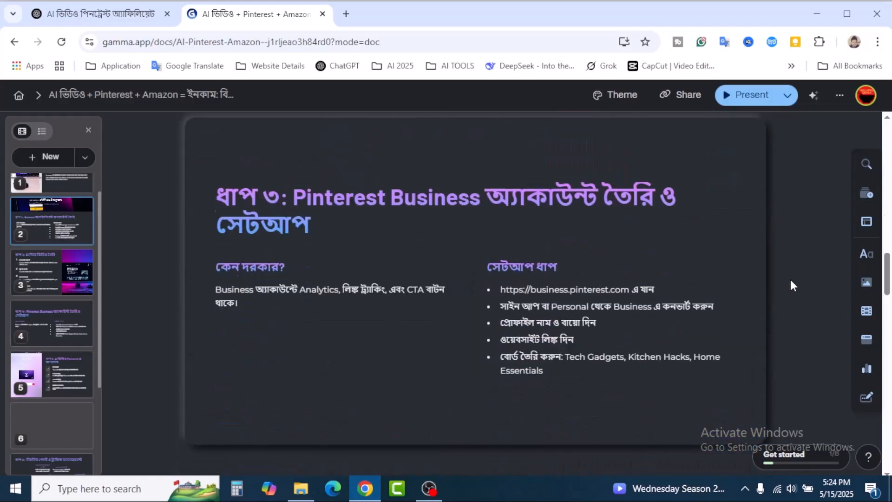
scroll(791, 285, "up", 1)
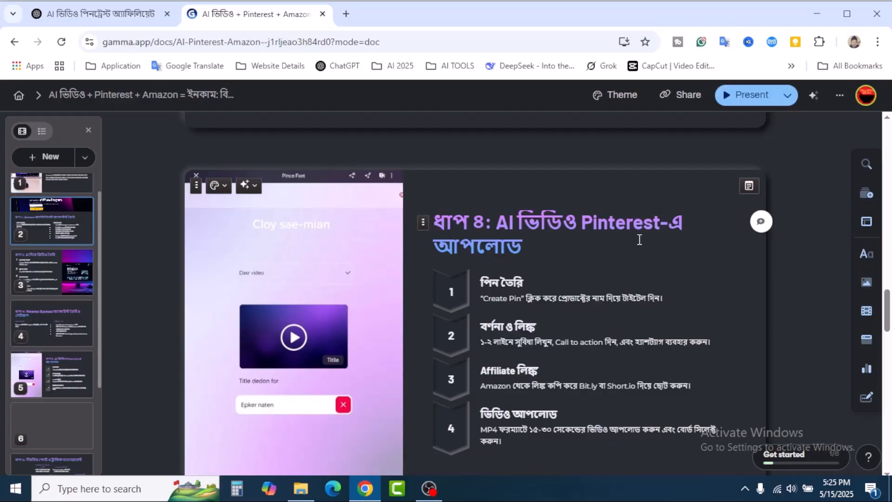
left_click(327, 320)
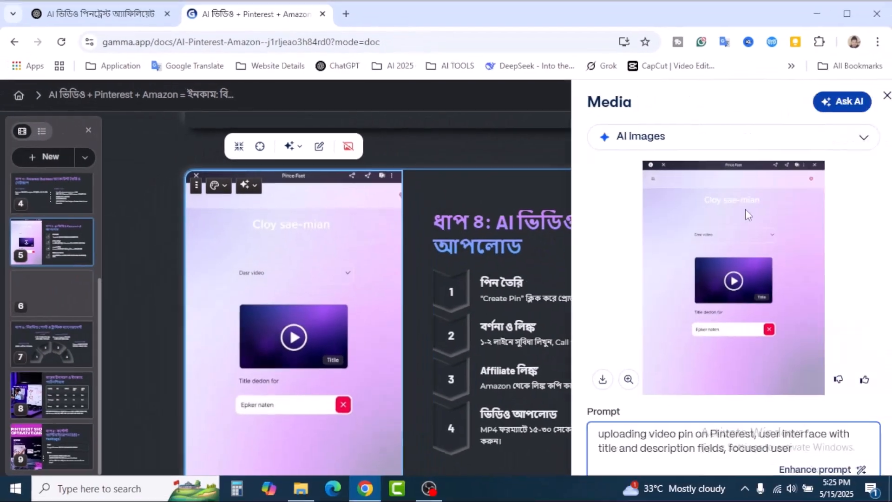
scroll(745, 232, "down", 3)
scroll(748, 269, "down", 2)
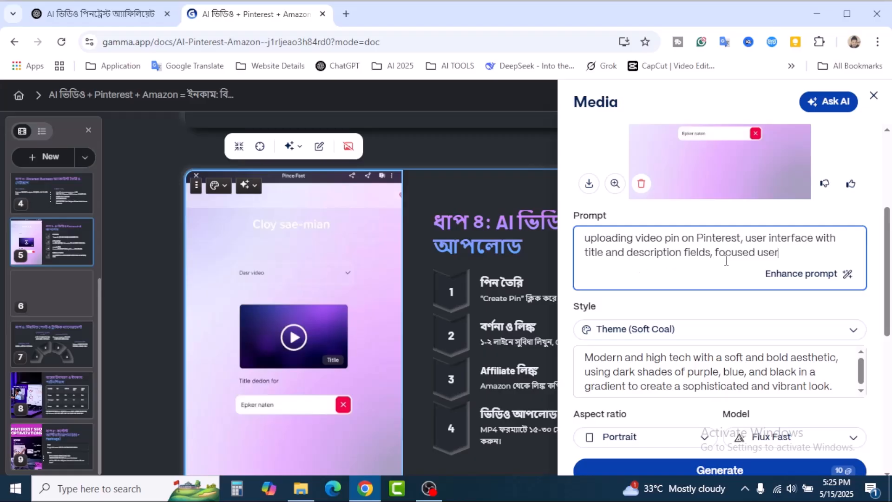
scroll(725, 263, "down", 2)
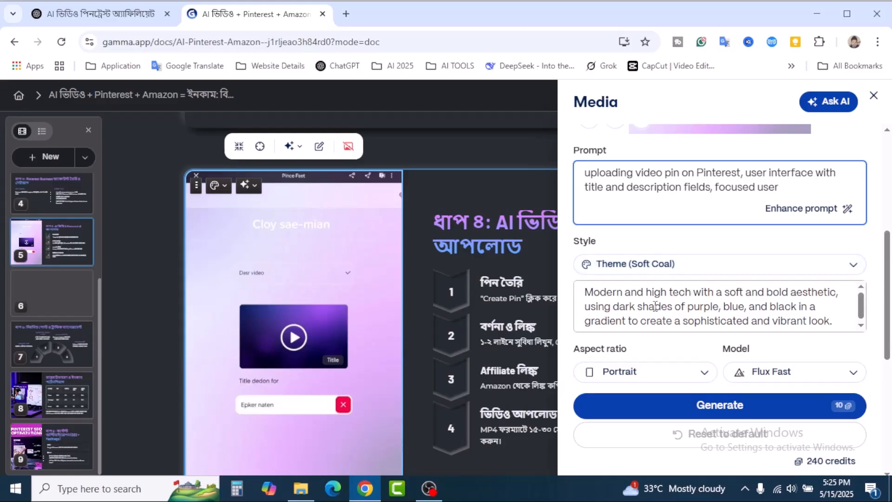
scroll(699, 307, "down", 1)
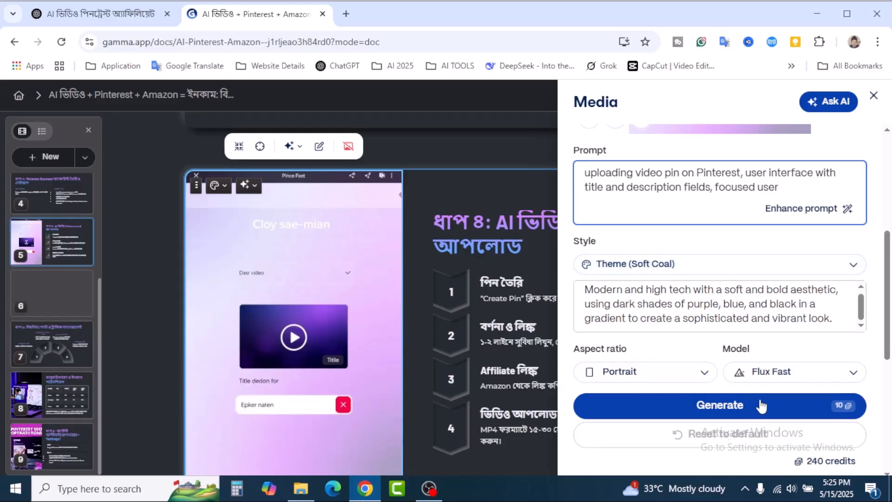
Try the Pinterest SEO image on the step 4 card, and replace it with the presentation's existing AI image of a laptop on a desk
scroll(741, 249, "down", 5)
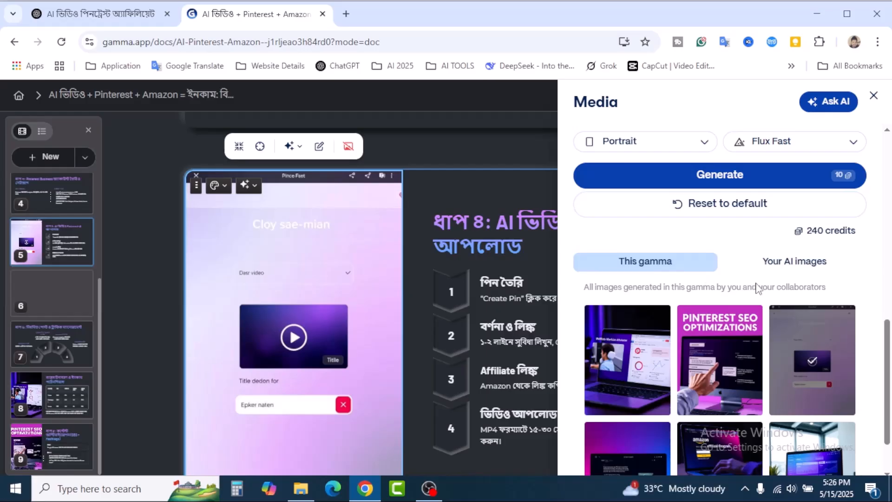
scroll(762, 285, "down", 2)
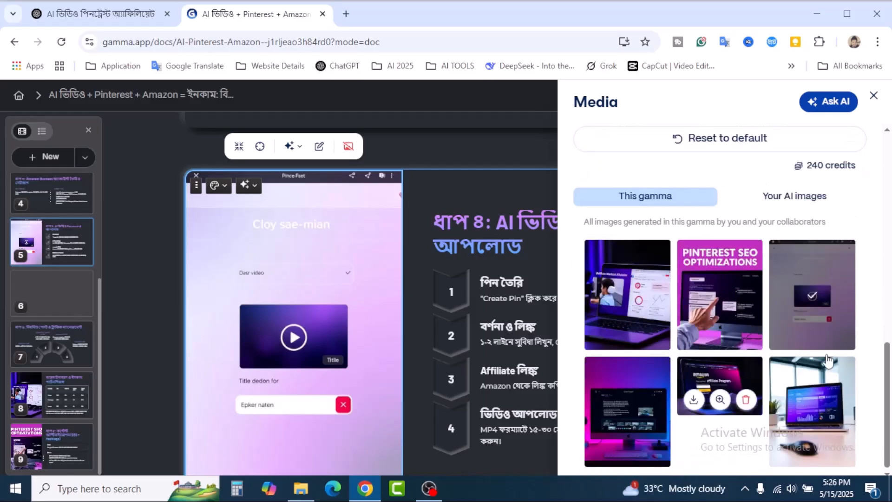
left_click(719, 298)
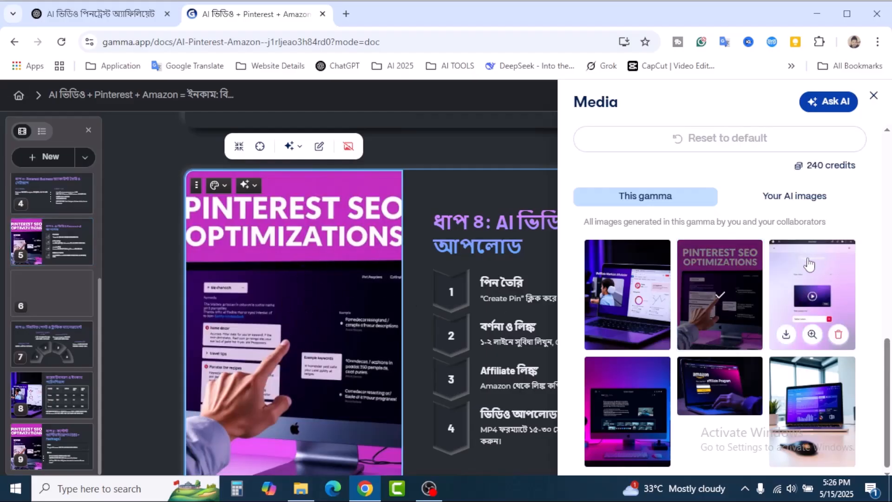
left_click(812, 297)
Open the presentation's sharing settings, and view the collaboration and link-sharing options
scroll(813, 285, "up", 20)
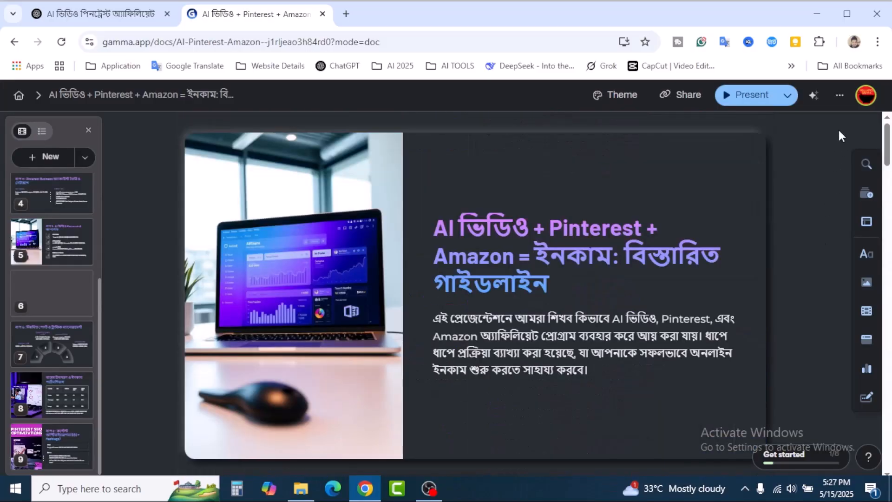
left_click(840, 98)
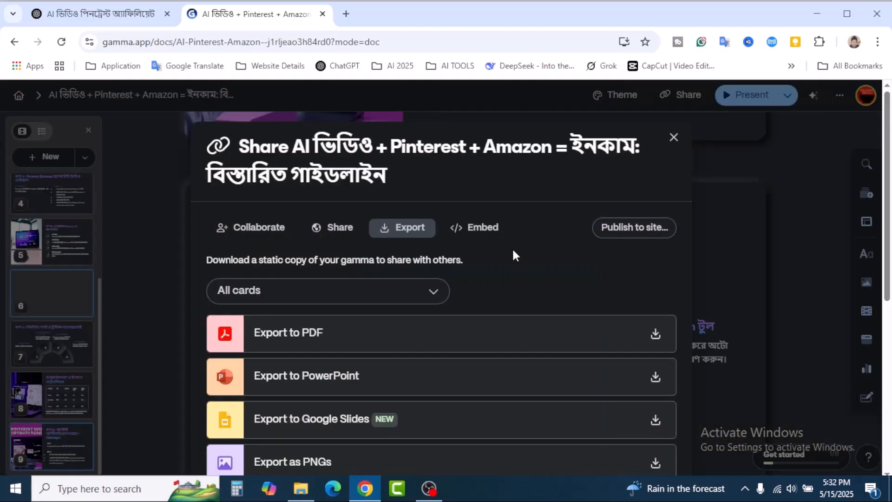
left_click(271, 233)
left_click(346, 230)
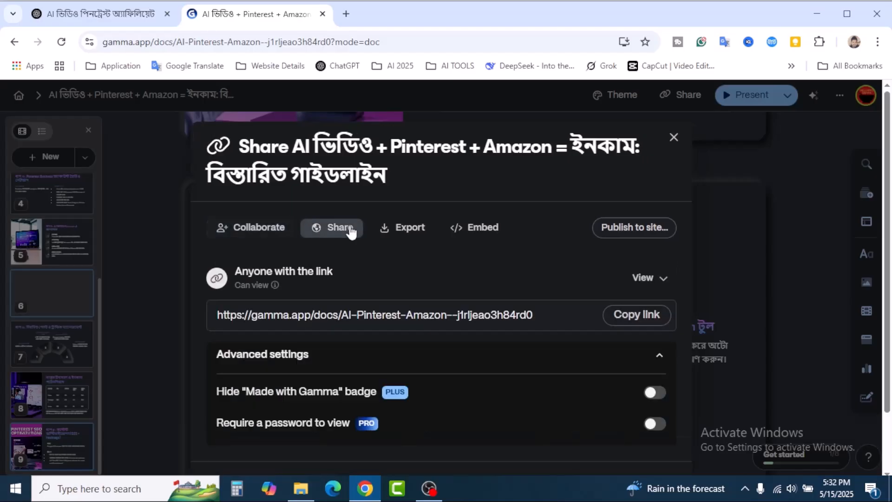
Export all cards to PDF and as PNGs, and return to the presentation from the opened PDF
left_click(410, 231)
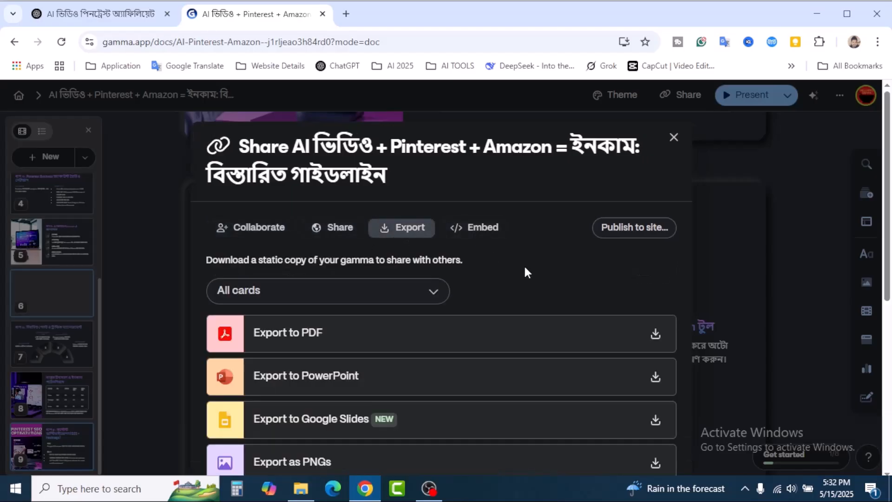
scroll(523, 272, "down", 1)
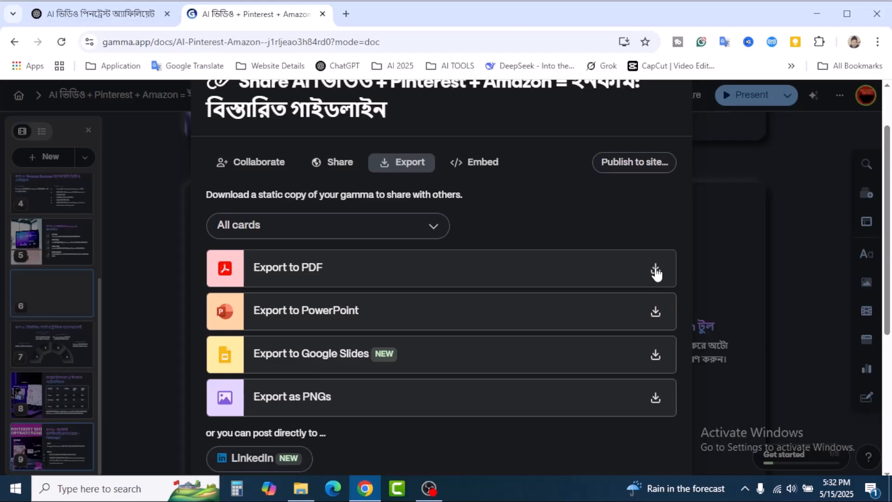
left_click(634, 263)
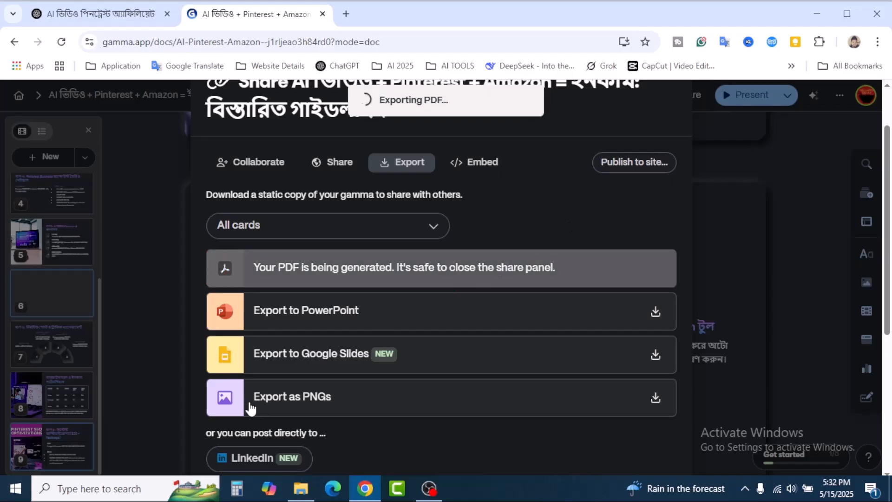
left_click(655, 398)
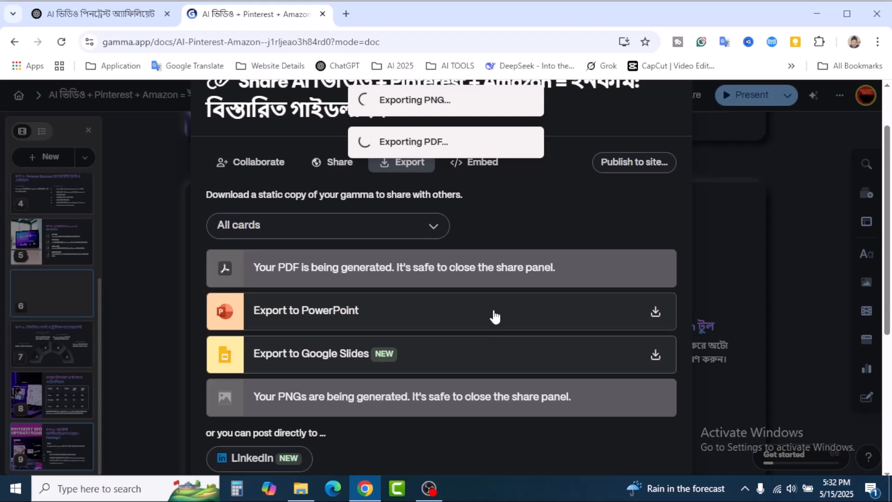
scroll(494, 319, "down", 4)
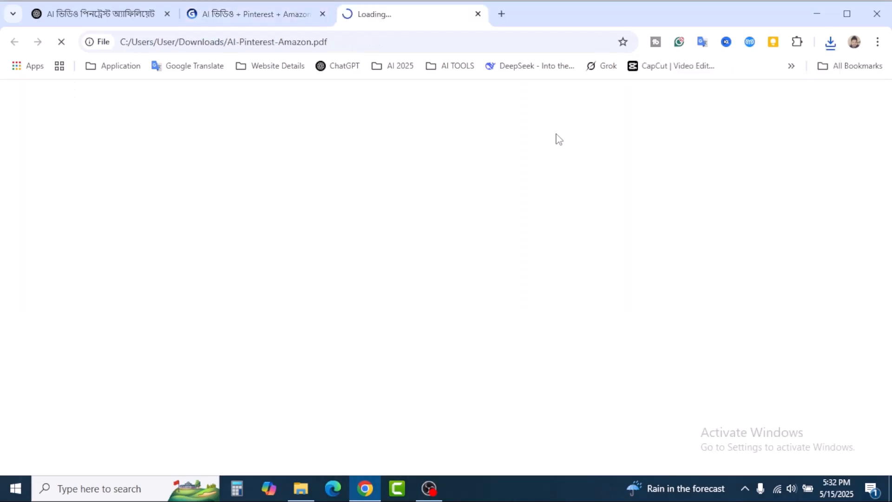
left_click(271, 13)
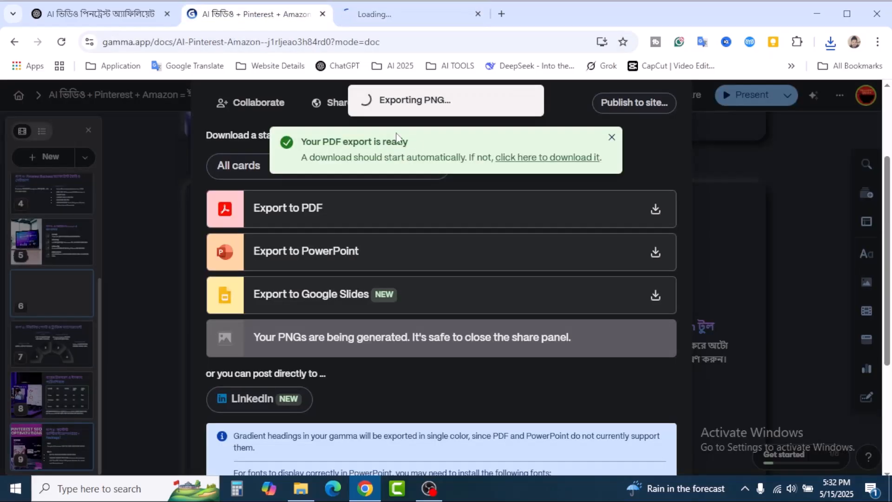